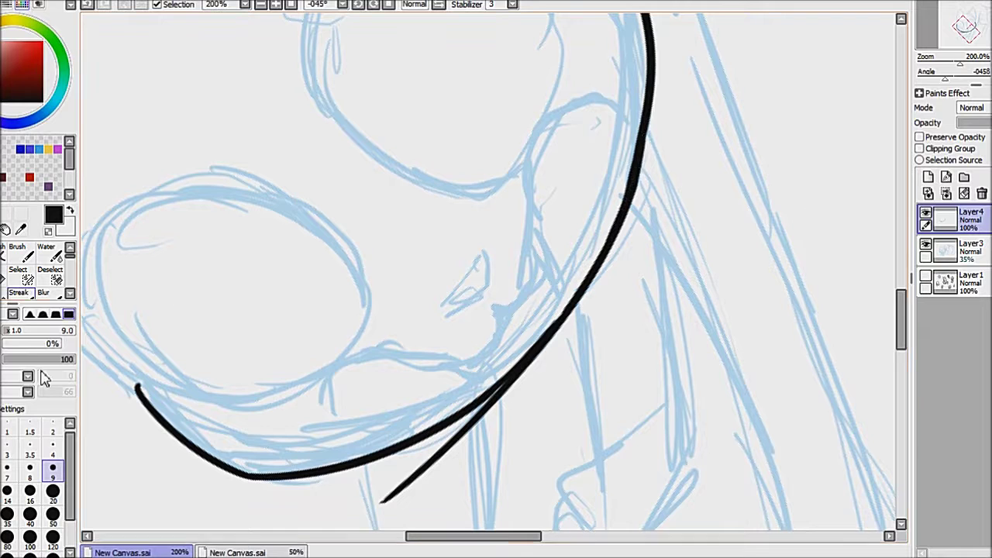
- Straighten the canvas rotation and ink the top of the cat's head from the left cheek to the forehead with the size 9 brush
{"action": "key", "text": "Home"}
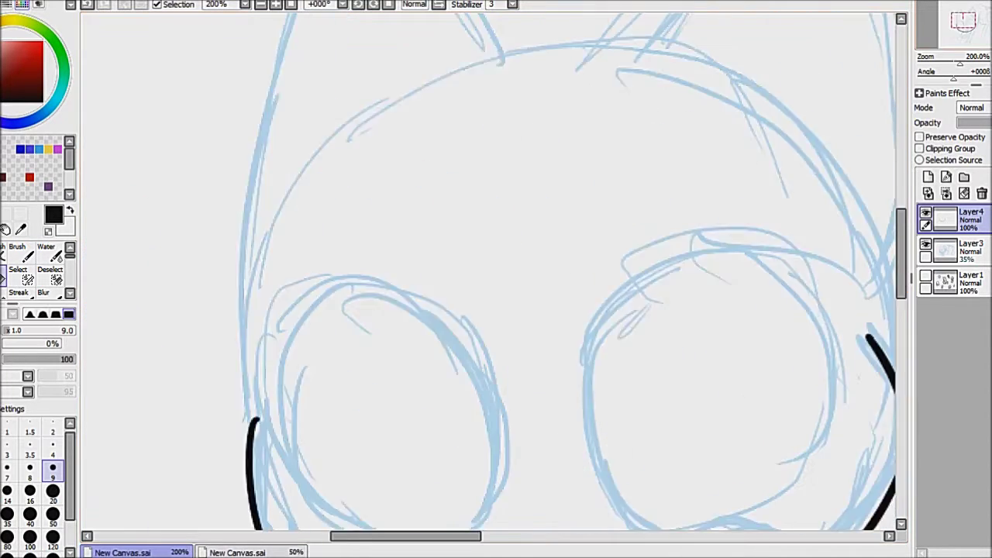
{"action": "key", "text": "minus"}
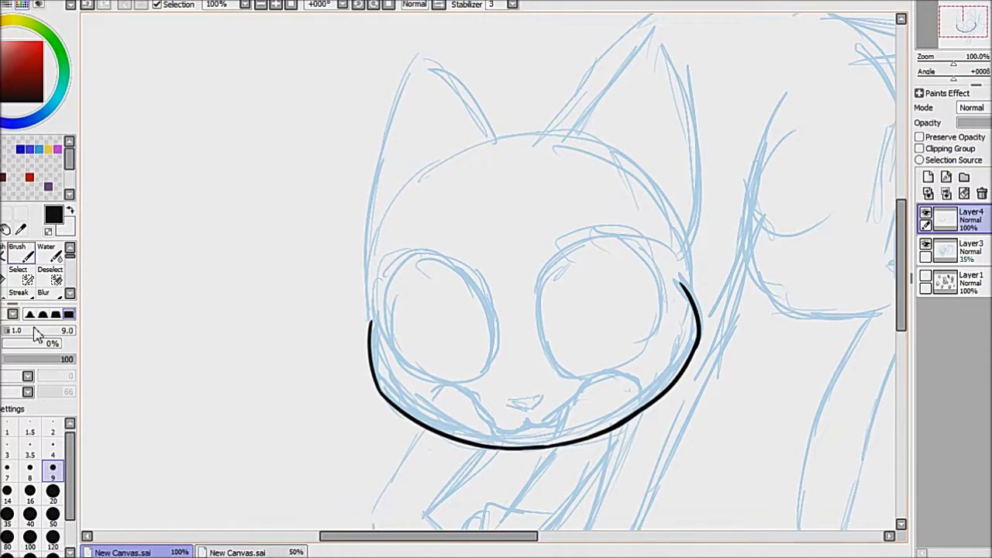
{"action": "left_click_drag", "start_coordinate": [371, 331], "coordinate": [496, 134]}
{"action": "scroll", "coordinate": [542, 221], "scroll_direction": "up", "scroll_amount": 3}
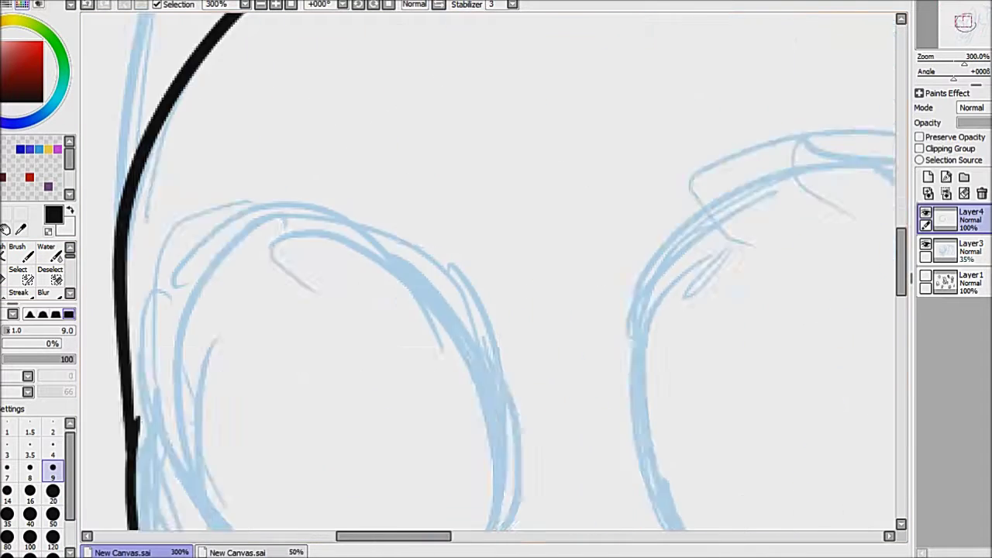
{"action": "scroll", "coordinate": [733, 137], "scroll_direction": "down", "scroll_amount": 3}
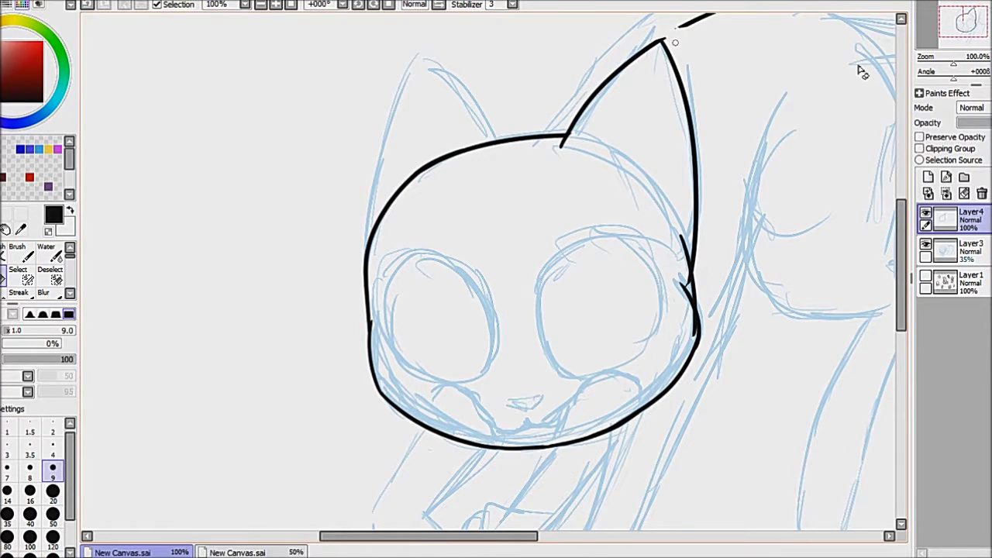
- Erase the overshooting line ends around the right ear's tip and the right cheek
{"action": "left_click_drag", "start_coordinate": [841, 62], "coordinate": [797, 140]}
{"action": "scroll", "coordinate": [777, 252], "scroll_direction": "up", "scroll_amount": 1}
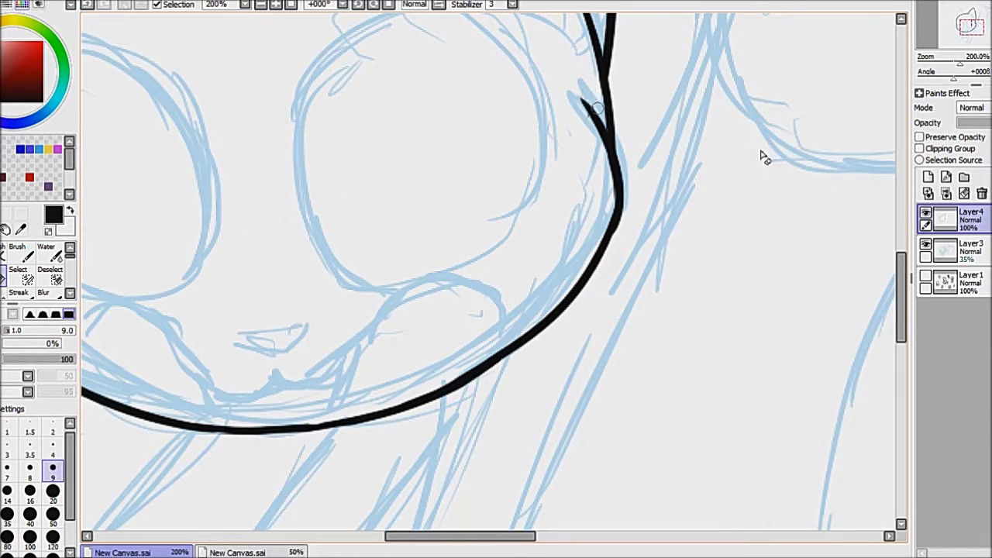
{"action": "mouse_move", "coordinate": [543, 77]}
{"action": "left_mouse_down"}
{"action": "mouse_move", "coordinate": [563, 522]}
{"action": "mouse_move", "coordinate": [796, 402]}
{"action": "left_mouse_up"}
{"action": "scroll", "coordinate": [206, 345], "scroll_direction": "down", "scroll_amount": 3}
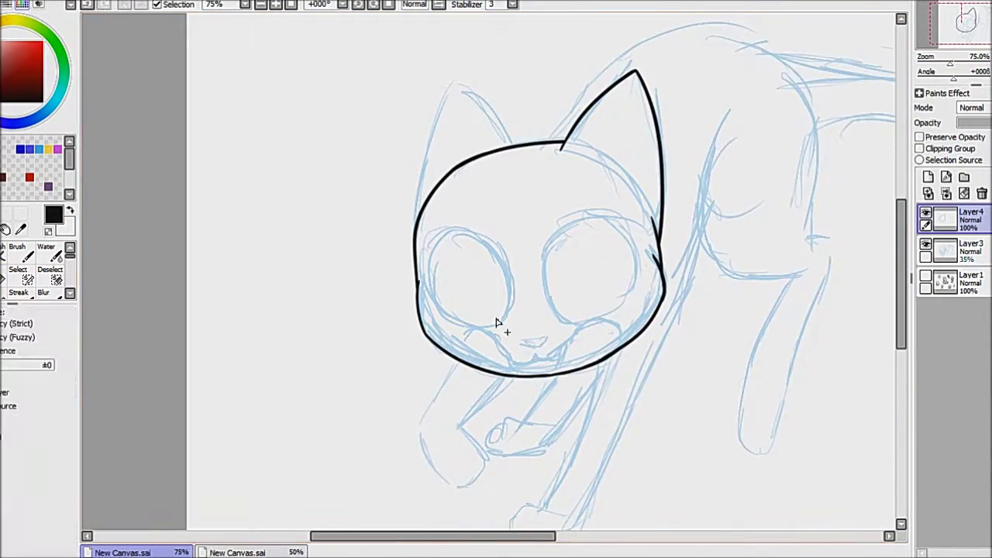
- Ink both sides of the left ear over the sketch and erase the outer stroke's overshoot past the tip
{"action": "left_click_drag", "start_coordinate": [415, 221], "coordinate": [512, 42]}
{"action": "left_click_drag", "start_coordinate": [456, 75], "coordinate": [507, 146]}
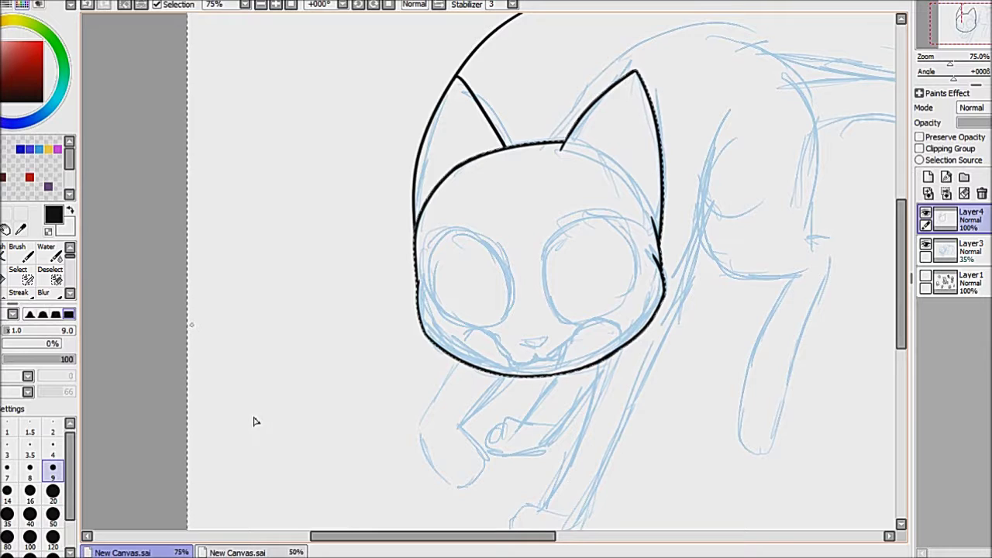
{"action": "key", "text": "bracketright"}
{"action": "key", "text": "bracketright"}
{"action": "key", "text": "bracketright"}
{"action": "key", "text": "bracketright"}
{"action": "key", "text": "bracketright"}
{"action": "left_click_drag", "start_coordinate": [683, 27], "coordinate": [664, 99]}
{"action": "mouse_move", "coordinate": [563, 200]}
{"action": "left_mouse_down"}
{"action": "mouse_move", "coordinate": [472, 207]}
{"action": "mouse_move", "coordinate": [473, 79]}
{"action": "mouse_move", "coordinate": [427, 155]}
{"action": "left_mouse_up"}
- Ink the neck and arched back behind the right ear and erase the neck line's overshoot above the back
{"action": "key", "text": "bracketleft"}
{"action": "key", "text": "bracketleft"}
{"action": "key", "text": "bracketleft"}
{"action": "key", "text": "bracketleft"}
{"action": "key", "text": "bracketleft"}
{"action": "left_click_drag", "start_coordinate": [407, 167], "coordinate": [500, 46]}
{"action": "left_click_drag", "start_coordinate": [457, 85], "coordinate": [635, 77]}
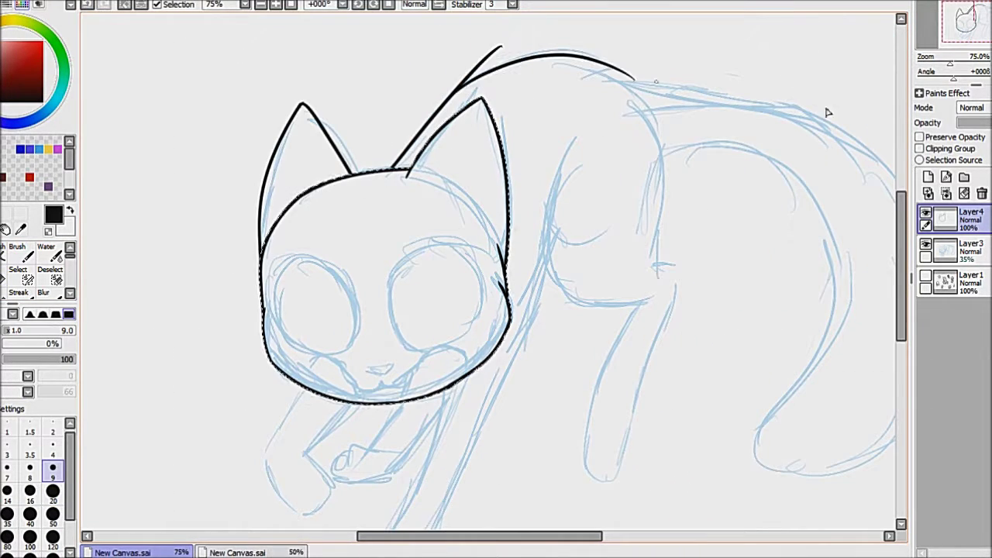
{"action": "key", "text": "e"}
{"action": "left_click_drag", "start_coordinate": [502, 47], "coordinate": [466, 78]}
{"action": "left_click_drag", "start_coordinate": [575, 130], "coordinate": [558, 85]}
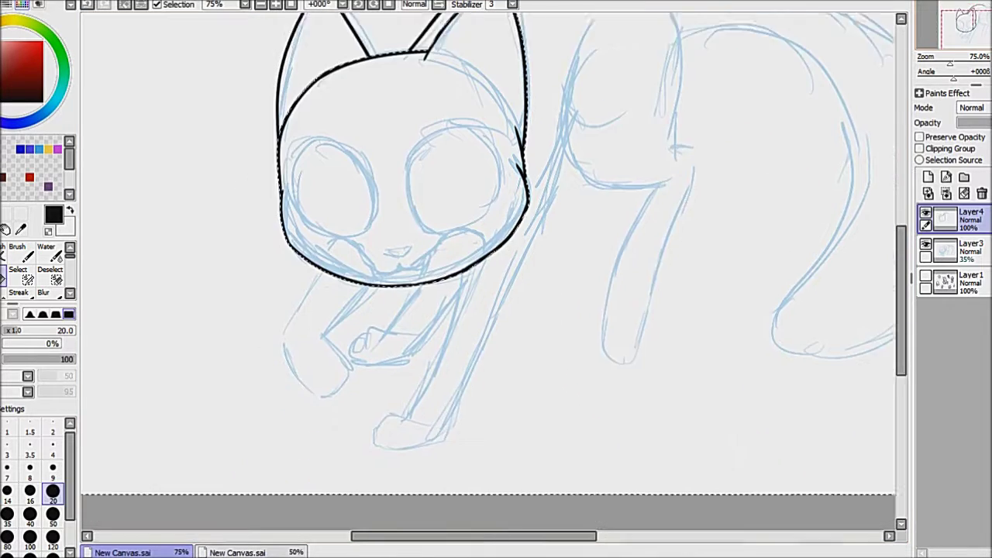
- Ink the rounded toe contours of the raised front paw below the head
{"action": "scroll", "coordinate": [558, 85], "scroll_direction": "up", "scroll_amount": 2}
{"action": "key", "text": "b"}
{"action": "left_click_drag", "start_coordinate": [438, 271], "coordinate": [519, 329]}
{"action": "left_click_drag", "start_coordinate": [462, 211], "coordinate": [511, 325]}
{"action": "key", "text": "e"}
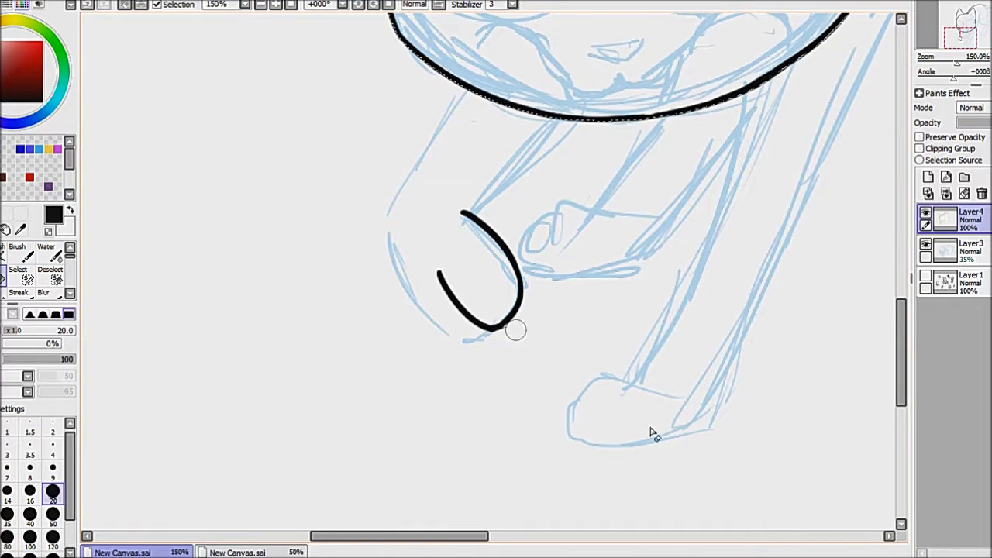
- Ink both sides of the raised front leg down to the paw and trim the overshooting line ends
{"action": "key", "text": "b"}
{"action": "left_click_drag", "start_coordinate": [555, 118], "coordinate": [465, 215]}
{"action": "mouse_move", "coordinate": [456, 85]}
{"action": "left_mouse_down"}
{"action": "mouse_move", "coordinate": [398, 225]}
{"action": "mouse_move", "coordinate": [431, 332]}
{"action": "mouse_move", "coordinate": [490, 327]}
{"action": "left_mouse_up"}
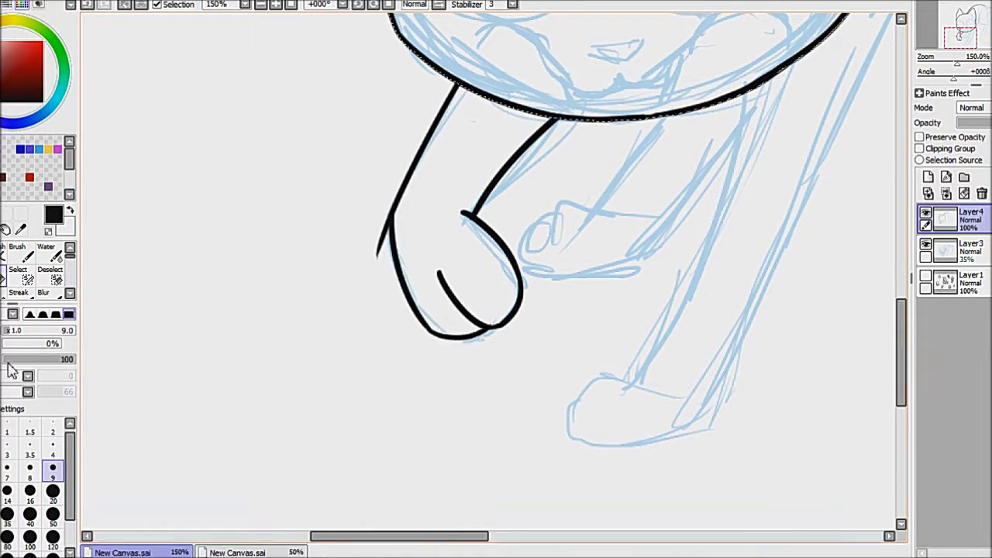
{"action": "key", "text": "e"}
{"action": "key", "text": "b"}
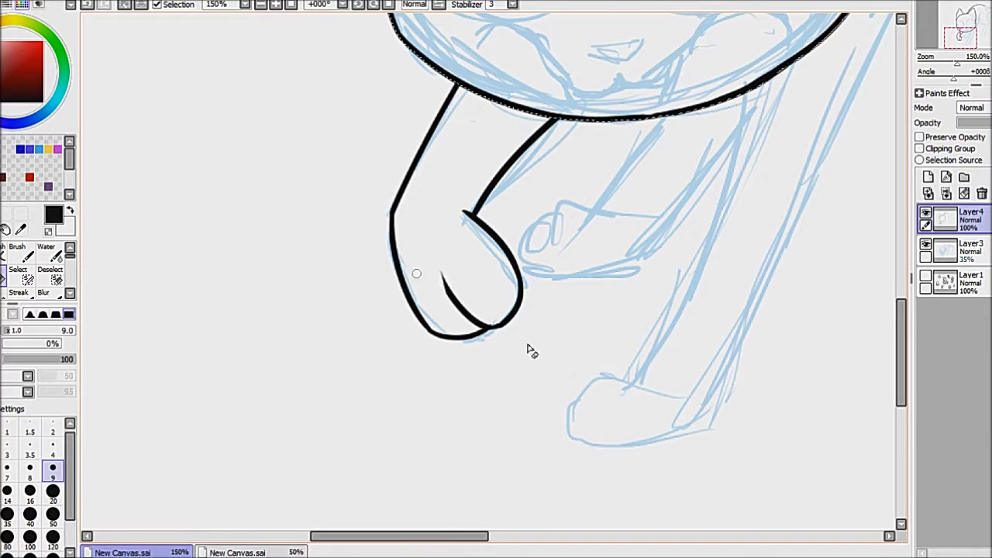
- Ink the two rounded toes of the planted front paw at the end of the long foreleg
{"action": "key", "text": "ctrl+minus"}
{"action": "left_click_drag", "start_coordinate": [566, 394], "coordinate": [434, 328]}
{"action": "key", "text": "ctrl+plus"}
{"action": "mouse_move", "coordinate": [378, 278]}
{"action": "left_mouse_down"}
{"action": "mouse_move", "coordinate": [385, 256]}
{"action": "mouse_move", "coordinate": [380, 298]}
{"action": "left_mouse_up"}
{"action": "mouse_move", "coordinate": [391, 235]}
{"action": "left_mouse_down"}
{"action": "mouse_move", "coordinate": [386, 298]}
{"action": "mouse_move", "coordinate": [332, 288]}
{"action": "left_mouse_up"}
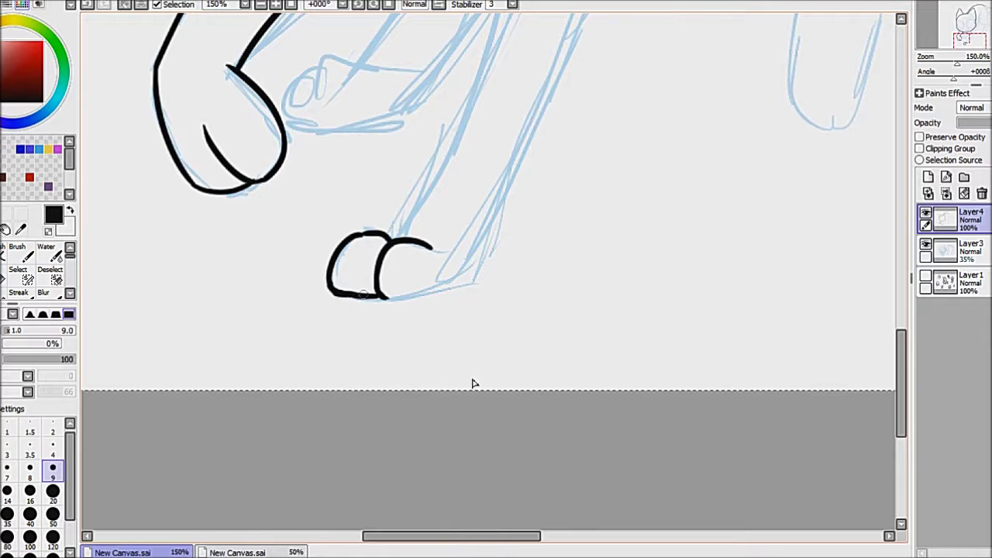
- Ink the planted foreleg's rear edge and the outline of the tucked paw between the two front legs
{"action": "key", "text": "s"}
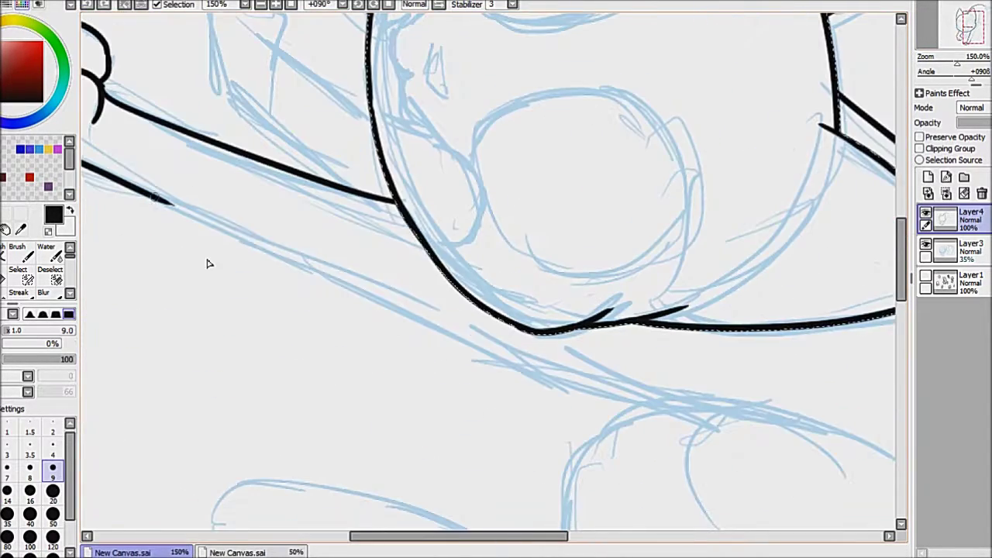
{"action": "mouse_move", "coordinate": [161, 200]}
{"action": "left_mouse_down"}
{"action": "mouse_move", "coordinate": [558, 385]}
{"action": "mouse_move", "coordinate": [771, 418]}
{"action": "left_mouse_up"}
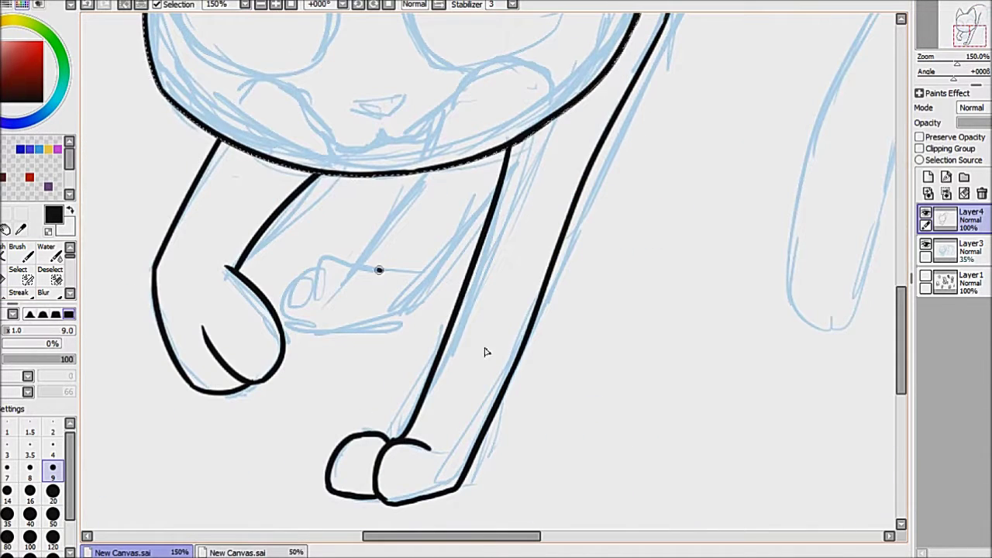
{"action": "left_click_drag", "start_coordinate": [379, 273], "coordinate": [417, 331]}
{"action": "left_click_drag", "start_coordinate": [395, 333], "coordinate": [486, 203]}
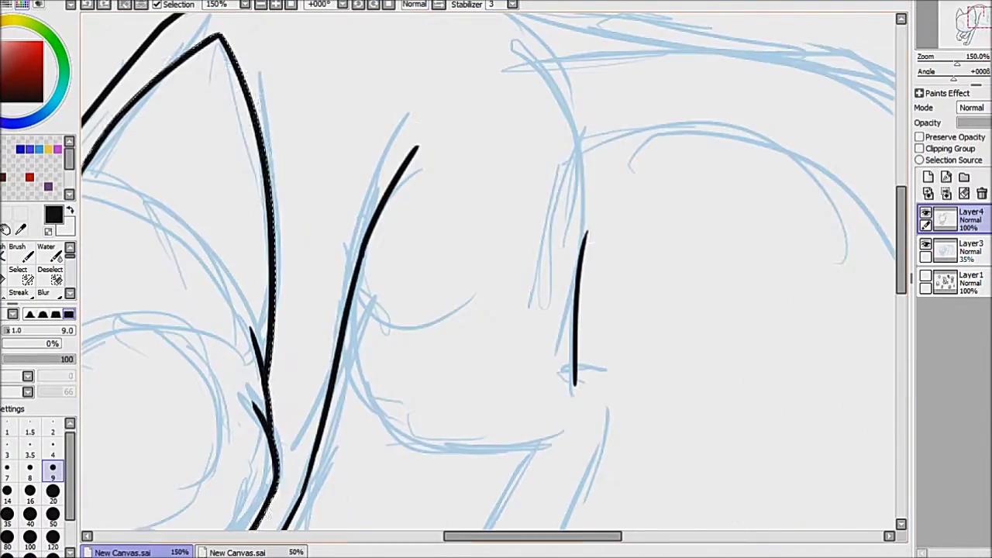
- Ink the rump's rear contour and the curved underside of the hind thigh
{"action": "left_click_drag", "start_coordinate": [577, 233], "coordinate": [525, 74]}
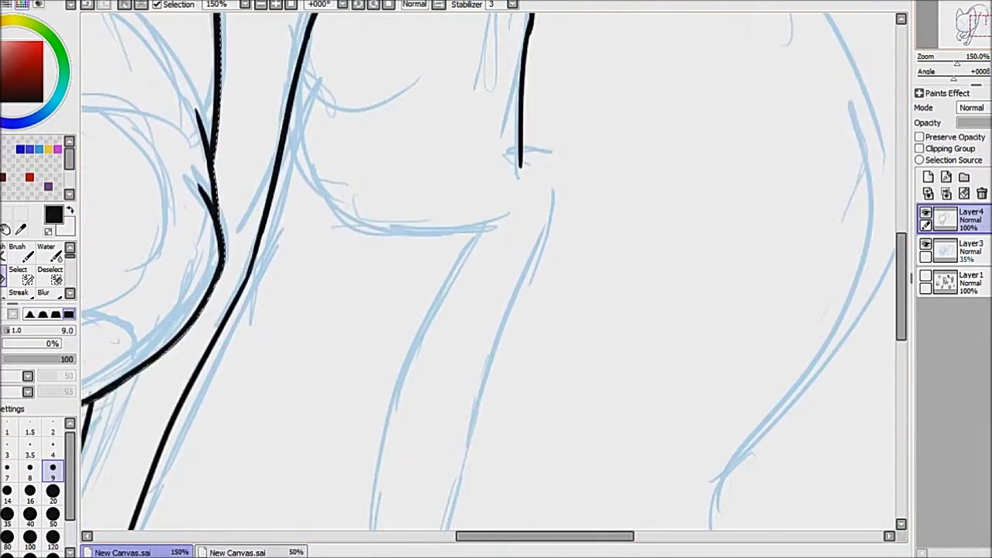
{"action": "left_click_drag", "start_coordinate": [294, 111], "coordinate": [498, 222]}
- Ink the hind paw's toes and both sides of the hind leg up to the thigh and hock
{"action": "scroll", "coordinate": [722, 94], "scroll_direction": "down", "scroll_amount": 3}
{"action": "left_click_drag", "start_coordinate": [411, 380], "coordinate": [471, 359]}
{"action": "key", "text": "ctrl+z"}
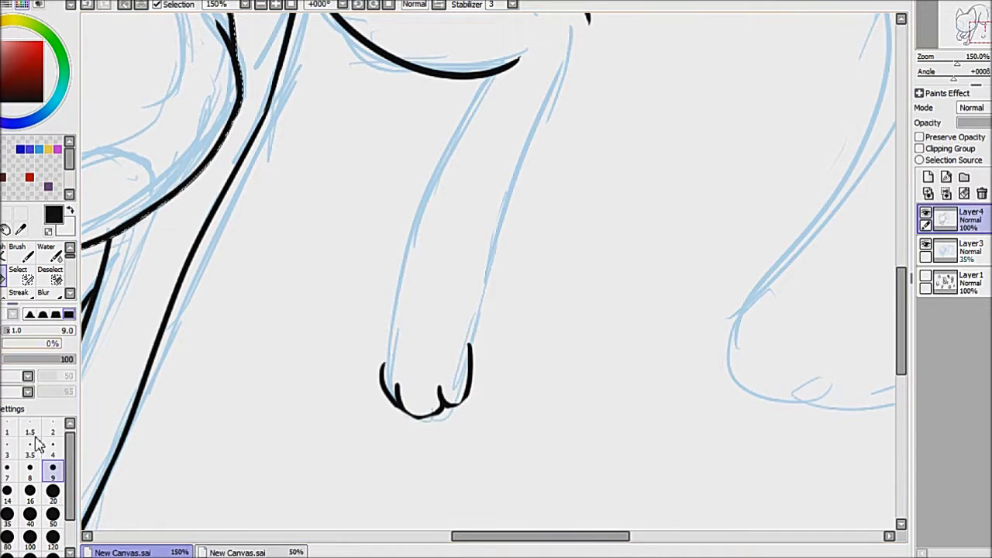
{"action": "scroll", "coordinate": [495, 190], "scroll_direction": "up", "scroll_amount": 2}
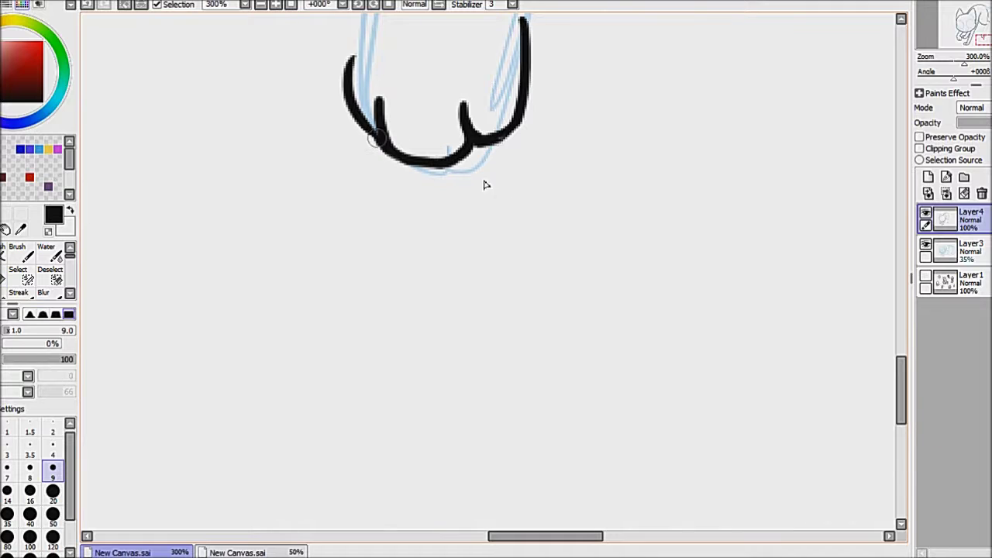
{"action": "scroll", "coordinate": [499, 161], "scroll_direction": "down", "scroll_amount": 2}
{"action": "scroll", "coordinate": [675, 317], "scroll_direction": "up", "scroll_amount": 1}
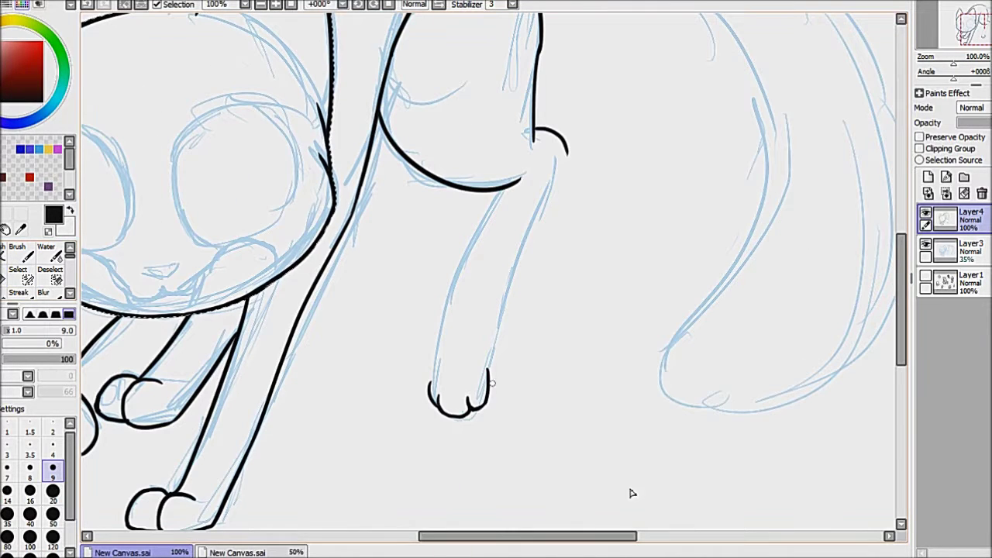
{"action": "scroll", "coordinate": [615, 246], "scroll_direction": "up", "scroll_amount": 2}
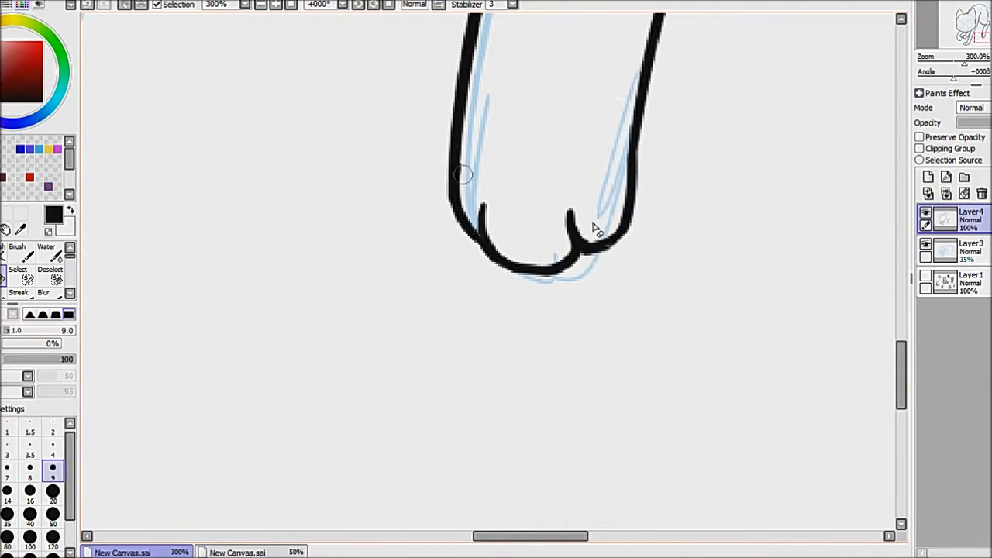
{"action": "scroll", "coordinate": [592, 216], "scroll_direction": "up", "scroll_amount": 5}
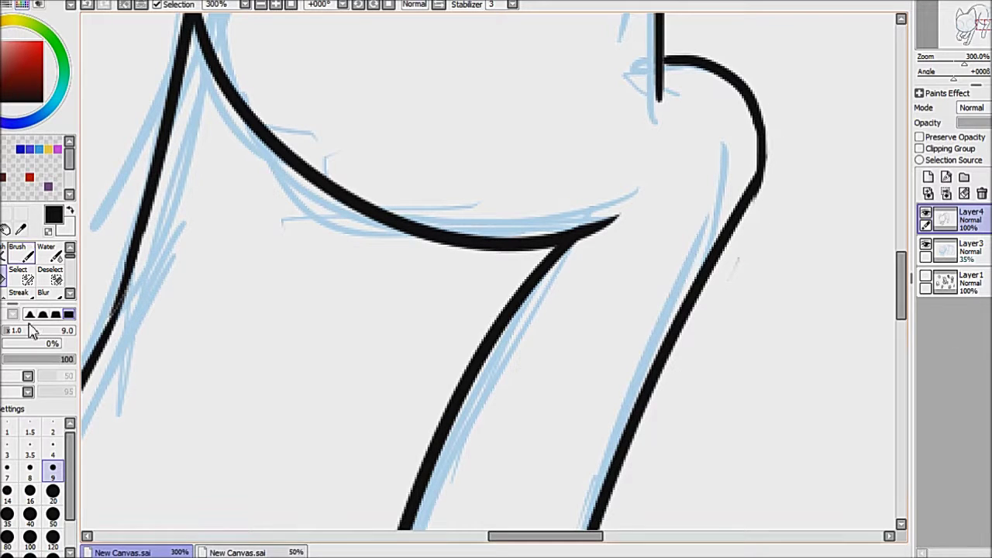
- Redraw the front curve of the hind thigh as a wider arc where it meets the foreleg
{"action": "scroll", "coordinate": [750, 195], "scroll_direction": "down", "scroll_amount": 4}
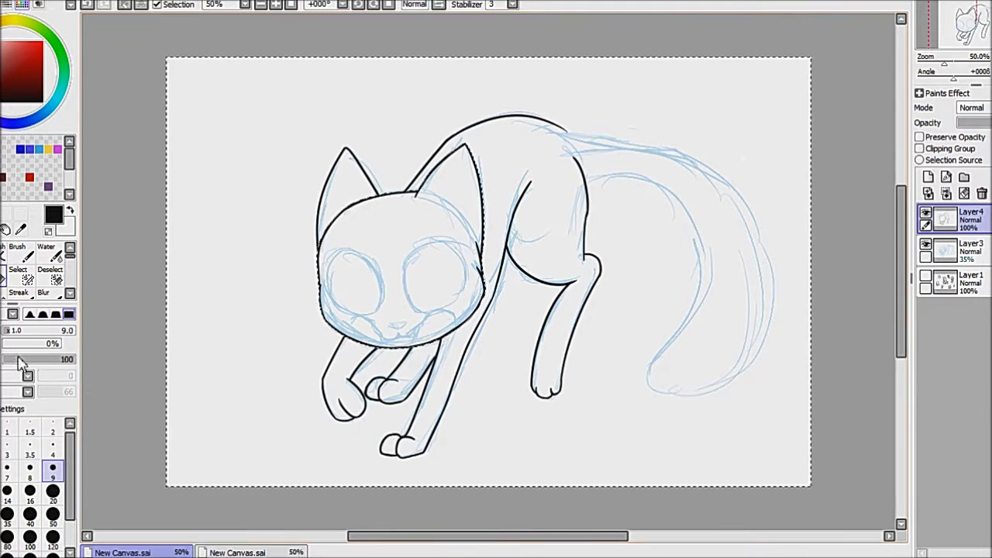
{"action": "scroll", "coordinate": [635, 339], "scroll_direction": "up", "scroll_amount": 2}
{"action": "key", "text": "ctrl+z"}
{"action": "left_click_drag", "start_coordinate": [474, 298], "coordinate": [587, 93]}
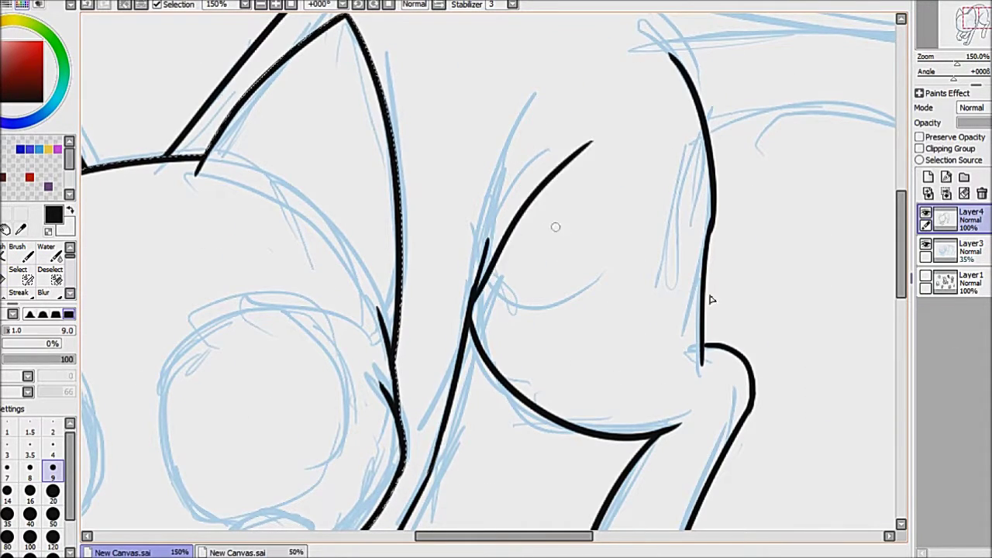
{"action": "scroll", "coordinate": [547, 214], "scroll_direction": "down", "scroll_amount": 3}
{"action": "scroll", "coordinate": [656, 218], "scroll_direction": "up", "scroll_amount": 2}
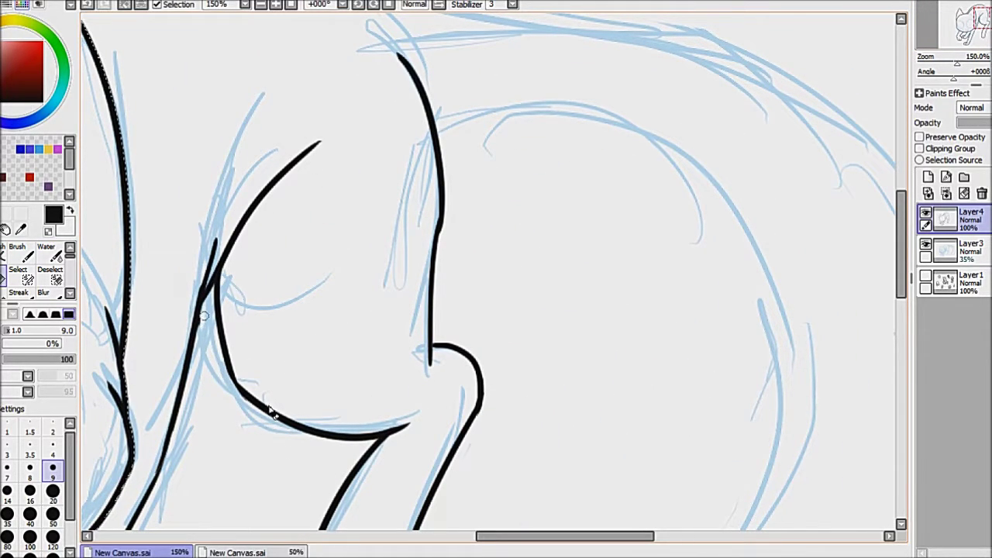
- Ink the tail's inner curve from the rump around the bend and remove the stray strokes beyond it
{"action": "scroll", "coordinate": [328, 519], "scroll_direction": "down", "scroll_amount": 2}
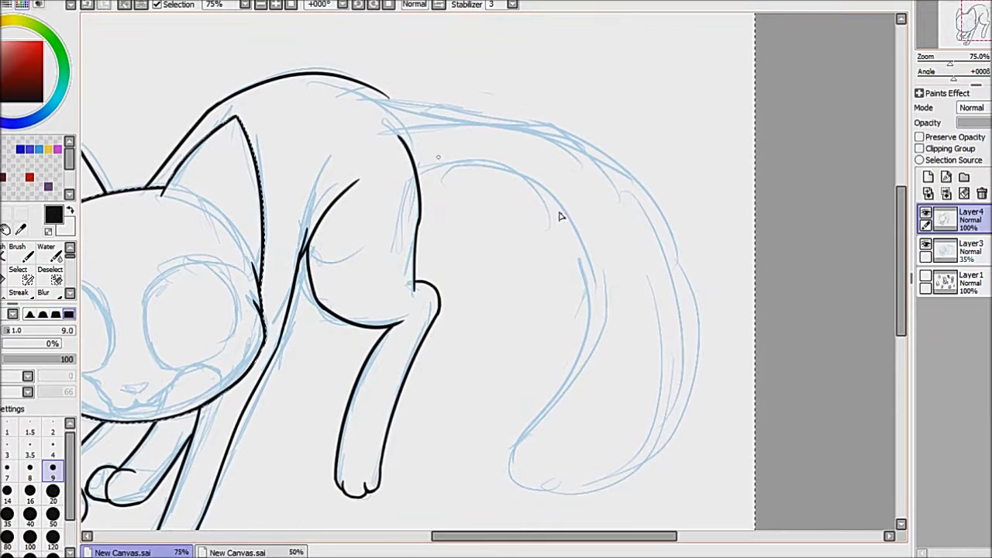
{"action": "left_click_drag", "start_coordinate": [419, 167], "coordinate": [603, 238]}
{"action": "left_click_drag", "start_coordinate": [553, 187], "coordinate": [581, 426]}
{"action": "left_click_drag", "start_coordinate": [606, 345], "coordinate": [500, 465]}
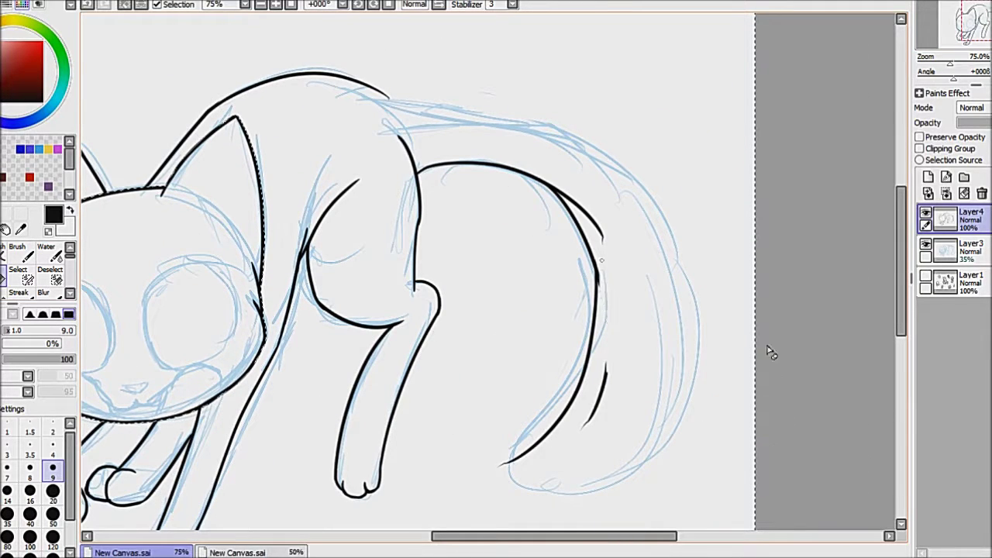
{"action": "key", "text": "ctrl+z"}
{"action": "key", "text": "bracketright"}
{"action": "key", "text": "ctrl+z"}
{"action": "key", "text": "bracketright"}
{"action": "key", "text": "bracketright"}
{"action": "key", "text": "ctrl+z"}
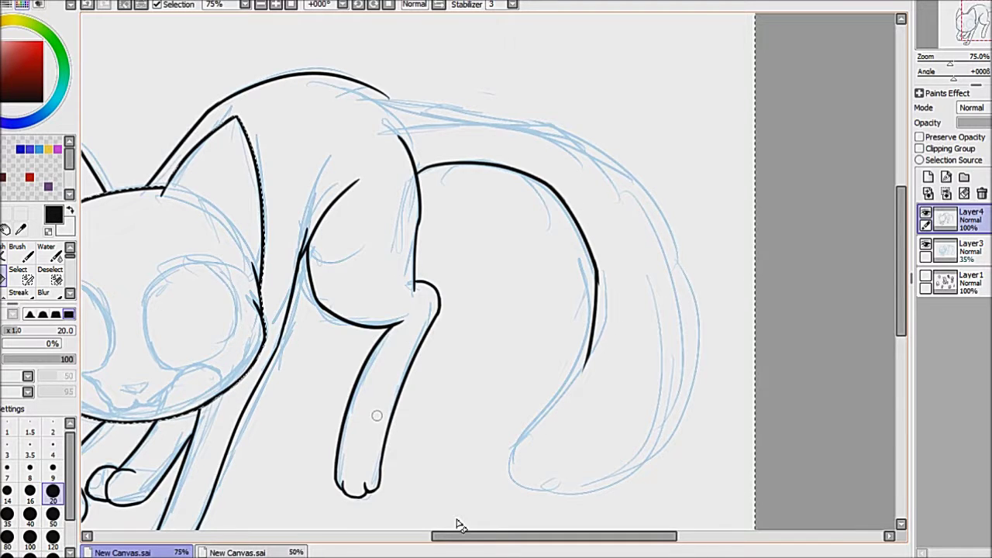
- Ink the tail's lower inner edge, rounded tip and outer side with the size 9 brush
{"action": "key", "text": "bracketleft"}
{"action": "key", "text": "bracketleft"}
{"action": "key", "text": "bracketleft"}
{"action": "scroll", "coordinate": [819, 277], "scroll_direction": "up", "scroll_amount": 1}
{"action": "left_click_drag", "start_coordinate": [649, 195], "coordinate": [550, 309]}
{"action": "left_click_drag", "start_coordinate": [542, 313], "coordinate": [669, 364]}
{"action": "key", "text": "ctrl+z"}
{"action": "left_click_drag", "start_coordinate": [552, 310], "coordinate": [763, 200]}
{"action": "scroll", "coordinate": [870, 107], "scroll_direction": "up", "scroll_amount": 2}
{"action": "mouse_move", "coordinate": [665, 45]}
{"action": "left_mouse_down"}
{"action": "mouse_move", "coordinate": [724, 290]}
{"action": "mouse_move", "coordinate": [651, 453]}
{"action": "left_mouse_up"}
- Ink the tail's top edge from the back toward the outer bend, undoing and redrawing the unsatisfactory strokes
{"action": "scroll", "coordinate": [774, 232], "scroll_direction": "up", "scroll_amount": 3}
{"action": "left_click_drag", "start_coordinate": [140, 77], "coordinate": [178, 221]}
{"action": "left_click_drag", "start_coordinate": [303, 27], "coordinate": [626, 113]}
{"action": "left_click_drag", "start_coordinate": [660, 142], "coordinate": [736, 208]}
{"action": "left_click_drag", "start_coordinate": [619, 104], "coordinate": [715, 208]}
{"action": "key", "text": "ctrl+z"}
{"action": "left_click_drag", "start_coordinate": [561, 62], "coordinate": [643, 116]}
{"action": "key", "text": "ctrl+z"}
{"action": "left_click_drag", "start_coordinate": [520, 35], "coordinate": [670, 151]}
- Join the tail's top edge to its outer curve with one smooth line and clear the overshooting ends
{"action": "scroll", "coordinate": [612, 151], "scroll_direction": "up", "scroll_amount": 1}
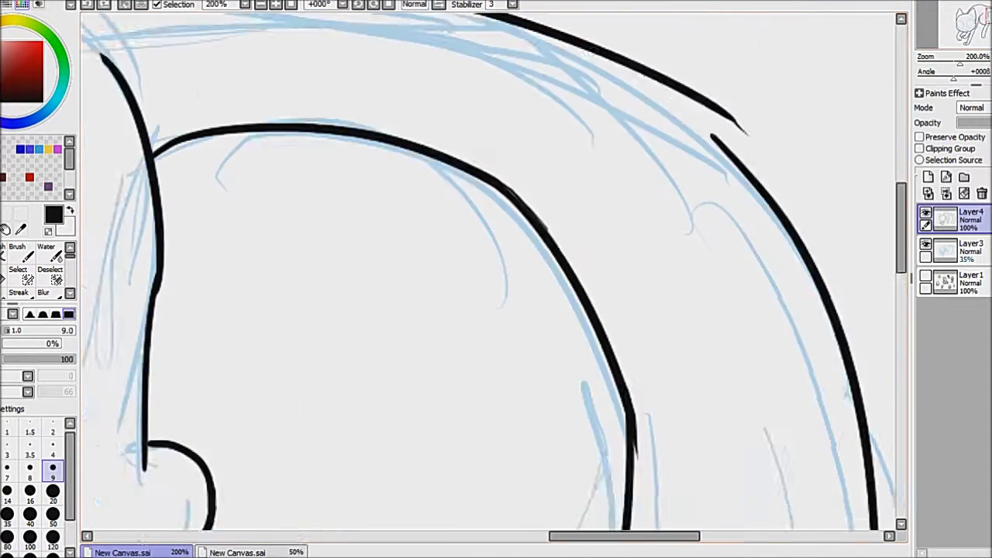
{"action": "scroll", "coordinate": [667, 167], "scroll_direction": "up", "scroll_amount": 1}
{"action": "key", "text": "ctrl+z"}
{"action": "left_click_drag", "start_coordinate": [511, 67], "coordinate": [728, 209]}
{"action": "key", "text": "ctrl+z"}
{"action": "left_click_drag", "start_coordinate": [471, 40], "coordinate": [724, 185]}
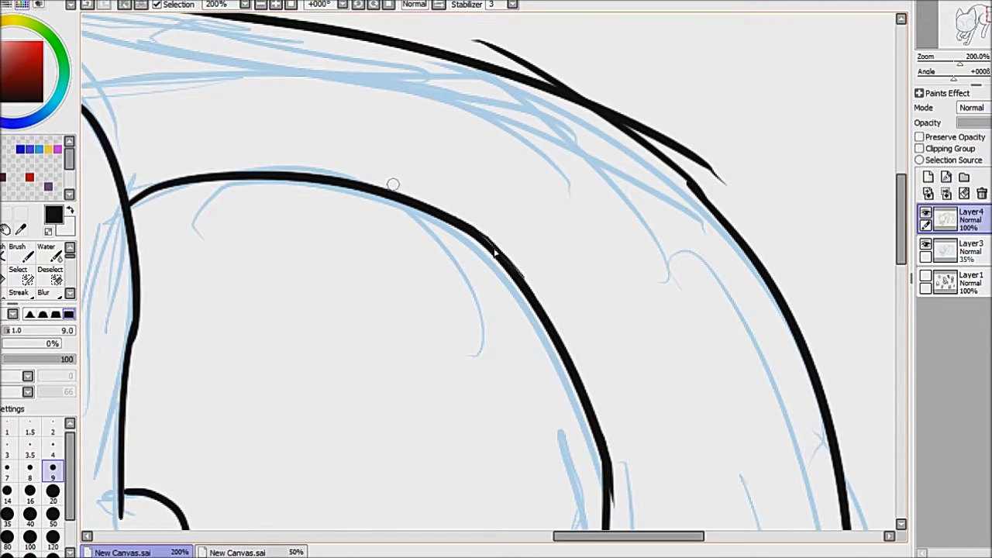
{"action": "key", "text": "ctrl+z"}
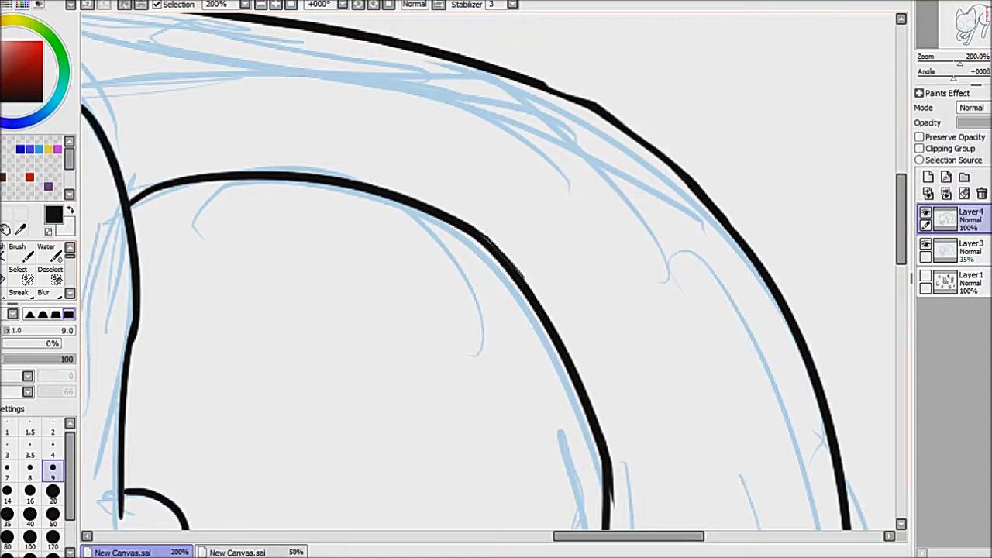
- Clean up the overlapping line ends along the tail's lower and inner curves, using the size 20 eraser for the inner bend
{"action": "scroll", "coordinate": [765, 139], "scroll_direction": "down", "scroll_amount": 10}
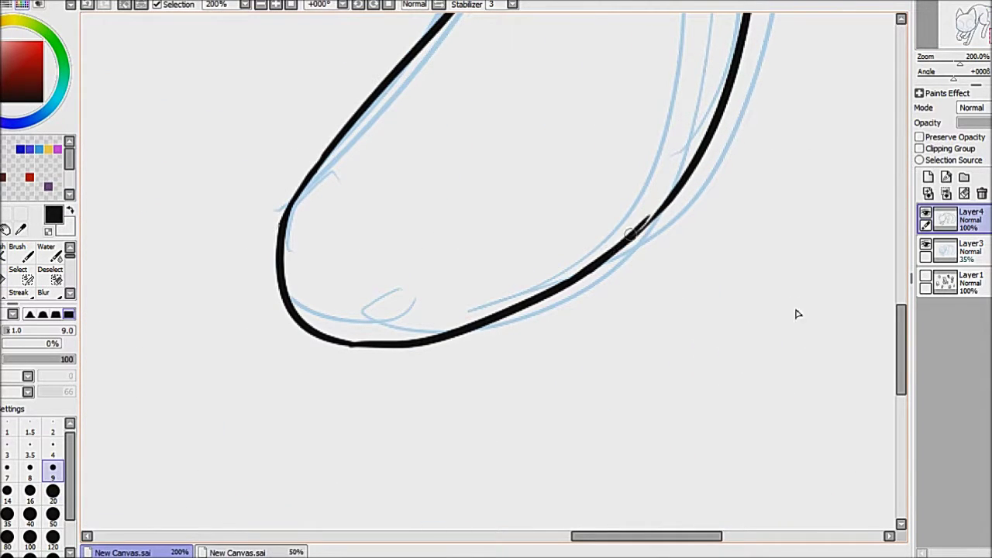
{"action": "scroll", "coordinate": [281, 93], "scroll_direction": "up", "scroll_amount": 5}
{"action": "key", "text": "]"}
{"action": "key", "text": "]"}
{"action": "key", "text": "]"}
{"action": "key", "text": "]"}
{"action": "key", "text": "]"}
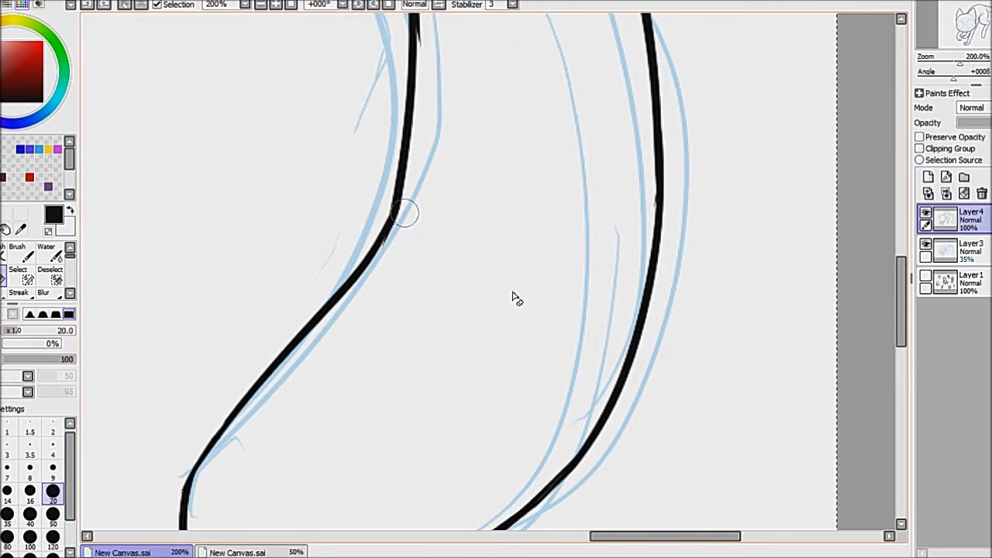
{"action": "scroll", "coordinate": [498, 359], "scroll_direction": "right", "scroll_amount": 3}
{"action": "scroll", "coordinate": [530, 368], "scroll_direction": "up", "scroll_amount": 3}
- Replace the tail's rounded tip with two pointed fur tufts joined to the inner and lower edges
{"action": "scroll", "coordinate": [530, 367], "scroll_direction": "down", "scroll_amount": 4}
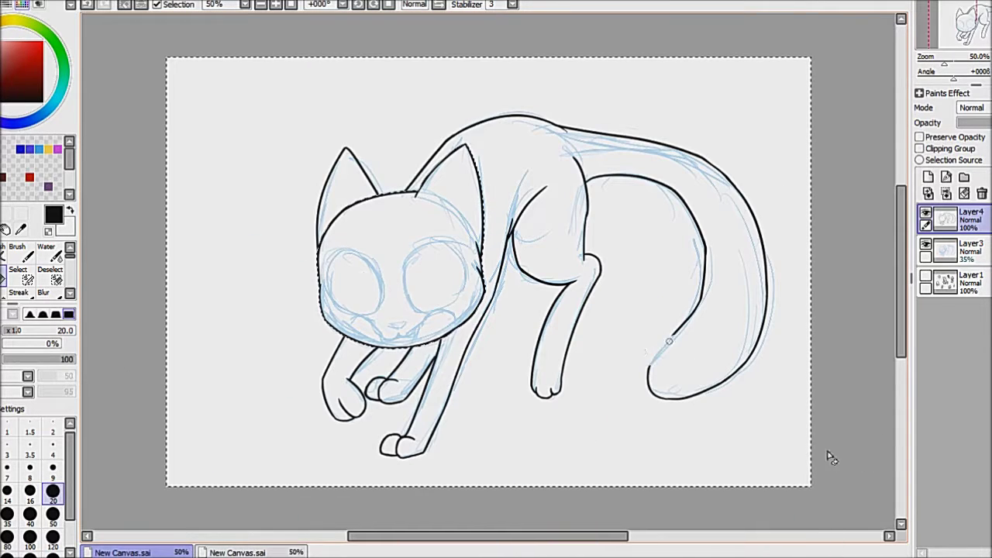
{"action": "scroll", "coordinate": [655, 330], "scroll_direction": "up", "scroll_amount": 2}
{"action": "left_click_drag", "start_coordinate": [652, 378], "coordinate": [674, 476]}
{"action": "mouse_move", "coordinate": [616, 376]}
{"action": "left_mouse_down"}
{"action": "mouse_move", "coordinate": [598, 291]}
{"action": "mouse_move", "coordinate": [736, 294]}
{"action": "left_mouse_up"}
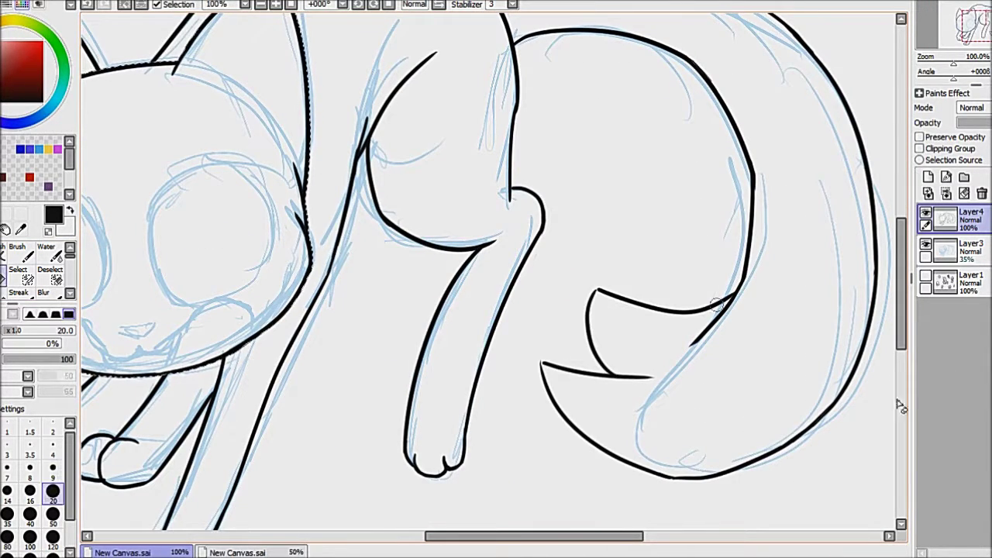
- Touch up the tip of the lower tail tuft with the pen at size 9 and ink the small triangular nose
{"action": "key", "text": "["}
{"action": "key", "text": "["}
{"action": "key", "text": "["}
{"action": "key", "text": "["}
{"action": "key", "text": "["}
{"action": "scroll", "coordinate": [895, 402], "scroll_direction": "up", "scroll_amount": 2}
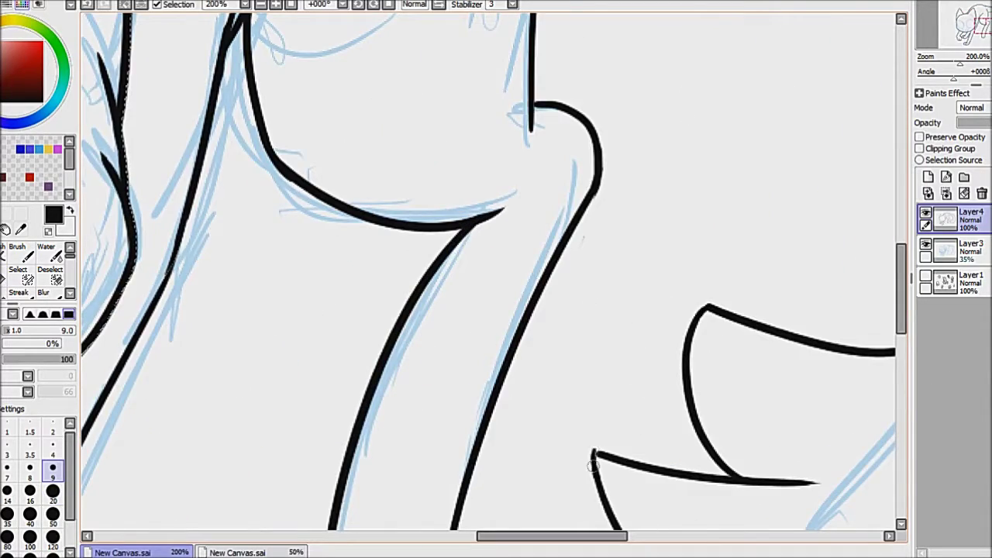
{"action": "scroll", "coordinate": [593, 458], "scroll_direction": "down", "scroll_amount": 4}
{"action": "scroll", "coordinate": [399, 412], "scroll_direction": "up", "scroll_amount": 3}
{"action": "left_click_drag", "start_coordinate": [439, 403], "coordinate": [418, 418]}
{"action": "scroll", "coordinate": [442, 62], "scroll_direction": "up", "scroll_amount": 1}
{"action": "scroll", "coordinate": [476, 93], "scroll_direction": "up", "scroll_amount": 2}
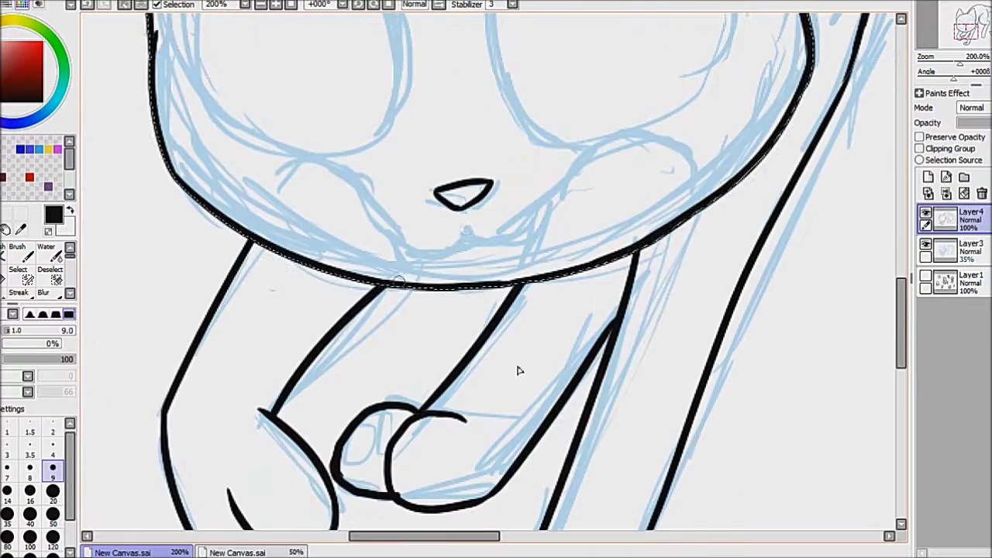
- Ink the two rounded cheek curves joined by the mouth line, clean the overshooting ends and add the tooth lines
{"action": "left_click_drag", "start_coordinate": [252, 232], "coordinate": [366, 177]}
{"action": "left_click_drag", "start_coordinate": [465, 234], "coordinate": [697, 190]}
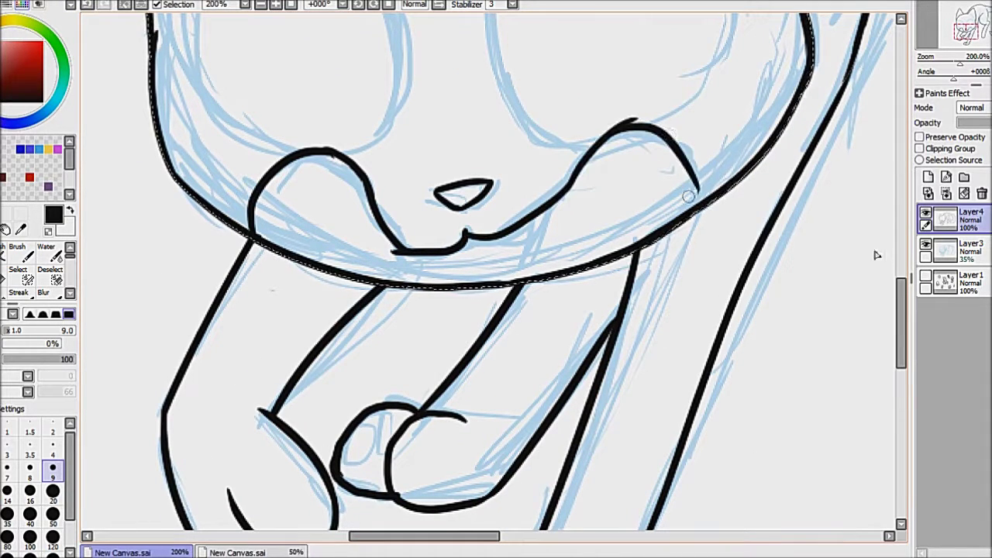
{"action": "key", "text": "e"}
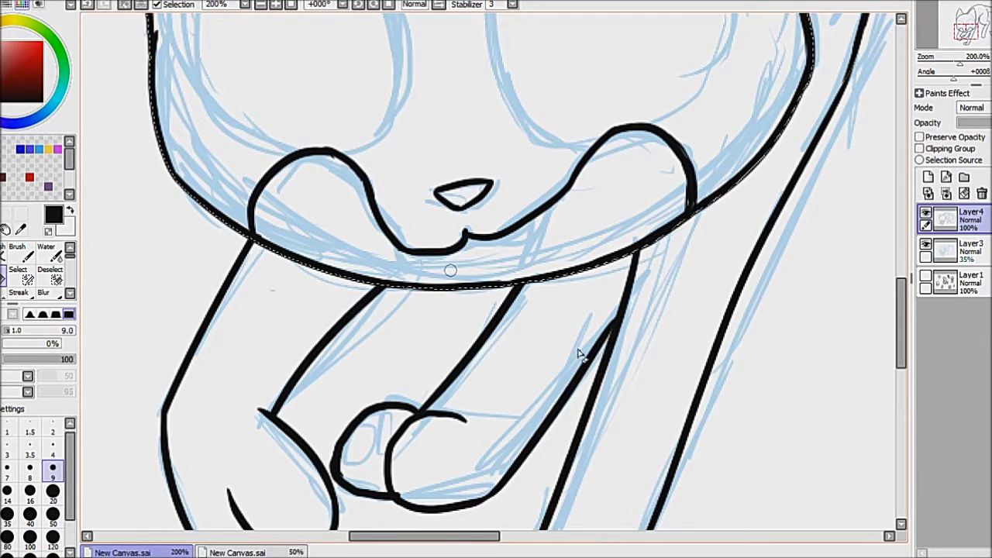
{"action": "left_click_drag", "start_coordinate": [549, 216], "coordinate": [540, 221]}
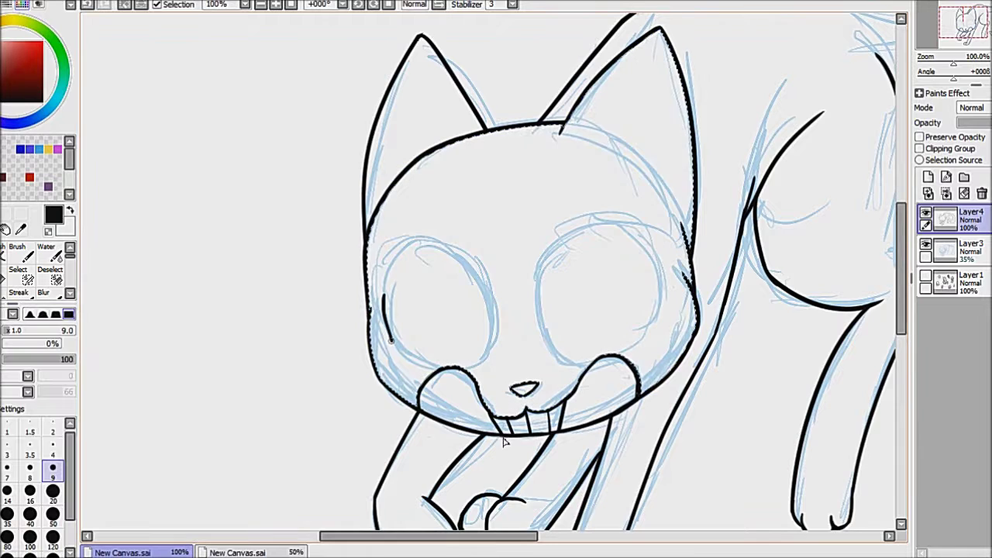
- Ink the oval outline of the left eye and thicken it with repeated rough strokes at size 9
{"action": "mouse_move", "coordinate": [419, 242]}
{"action": "left_mouse_down"}
{"action": "mouse_move", "coordinate": [465, 265]}
{"action": "mouse_move", "coordinate": [489, 352]}
{"action": "left_mouse_up"}
{"action": "left_click_drag", "start_coordinate": [434, 372], "coordinate": [502, 434]}
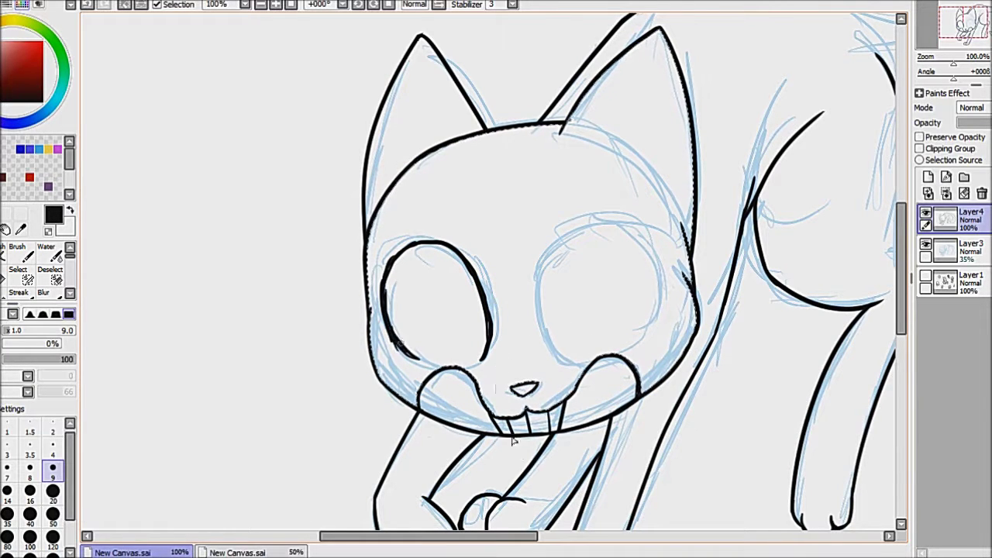
{"action": "key", "text": "m"}
{"action": "key", "text": "ctrl+plus"}
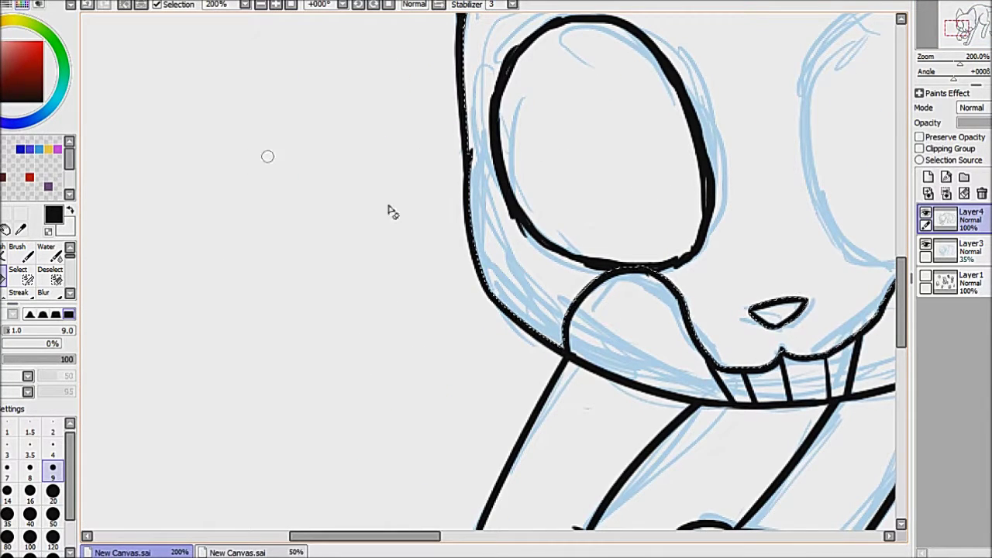
{"action": "left_click_drag", "start_coordinate": [651, 43], "coordinate": [692, 116]}
{"action": "left_click_drag", "start_coordinate": [662, 68], "coordinate": [696, 259]}
{"action": "left_click_drag", "start_coordinate": [689, 141], "coordinate": [703, 226]}
{"action": "left_click_drag", "start_coordinate": [689, 184], "coordinate": [709, 247]}
{"action": "left_click_drag", "start_coordinate": [496, 175], "coordinate": [620, 267]}
{"action": "left_click_drag", "start_coordinate": [515, 47], "coordinate": [484, 209]}
{"action": "left_click_drag", "start_coordinate": [694, 89], "coordinate": [701, 255]}
{"action": "left_click_drag", "start_coordinate": [495, 202], "coordinate": [721, 225]}
{"action": "left_click_drag", "start_coordinate": [775, 24], "coordinate": [798, 225]}
{"action": "mouse_move", "coordinate": [589, 232]}
{"action": "left_mouse_down"}
{"action": "mouse_move", "coordinate": [724, 356]}
{"action": "mouse_move", "coordinate": [716, 314]}
{"action": "left_mouse_up"}
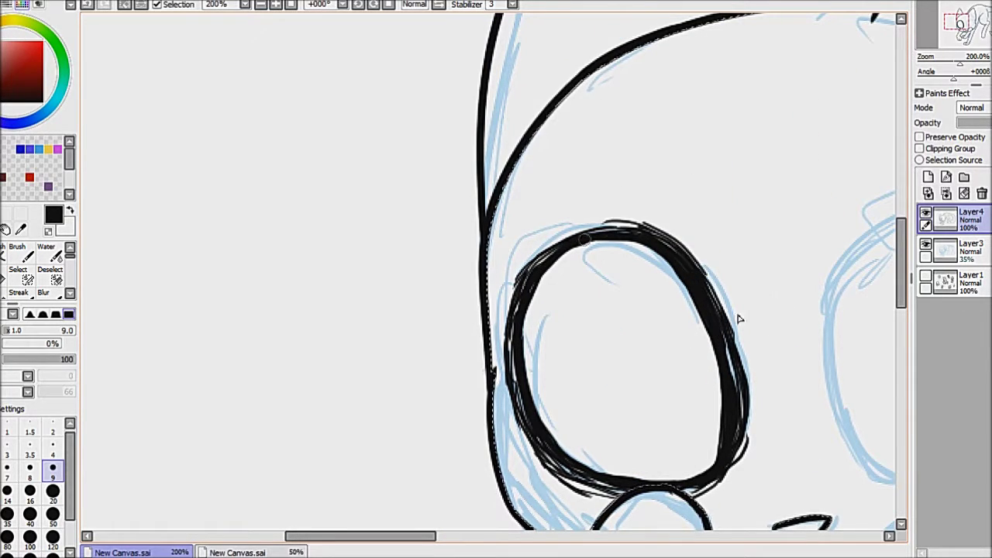
- Ink the outline of the right eye and build up its thick sketchy rim with overlapping strokes
{"action": "left_click_drag", "start_coordinate": [566, 237], "coordinate": [136, 70]}
{"action": "mouse_move", "coordinate": [465, 314]}
{"action": "left_mouse_down"}
{"action": "mouse_move", "coordinate": [395, 109]}
{"action": "mouse_move", "coordinate": [554, 27]}
{"action": "mouse_move", "coordinate": [626, 132]}
{"action": "mouse_move", "coordinate": [643, 205]}
{"action": "mouse_move", "coordinate": [577, 279]}
{"action": "mouse_move", "coordinate": [438, 308]}
{"action": "mouse_move", "coordinate": [577, 279]}
{"action": "left_mouse_up"}
{"action": "left_click_drag", "start_coordinate": [542, 309], "coordinate": [639, 356]}
{"action": "mouse_move", "coordinate": [488, 151]}
{"action": "left_mouse_down"}
{"action": "mouse_move", "coordinate": [566, 364]}
{"action": "mouse_move", "coordinate": [701, 302]}
{"action": "mouse_move", "coordinate": [736, 233]}
{"action": "mouse_move", "coordinate": [747, 155]}
{"action": "left_mouse_up"}
{"action": "left_click_drag", "start_coordinate": [651, 73], "coordinate": [752, 217]}
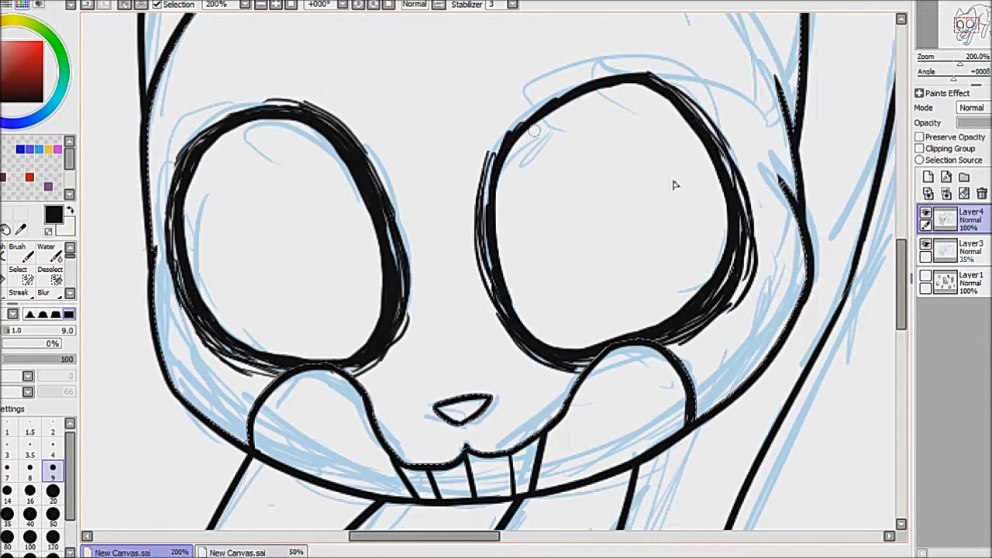
{"action": "left_click_drag", "start_coordinate": [488, 202], "coordinate": [620, 70]}
{"action": "left_click_drag", "start_coordinate": [492, 132], "coordinate": [702, 109]}
{"action": "left_click_drag", "start_coordinate": [659, 70], "coordinate": [751, 182]}
{"action": "left_click_drag", "start_coordinate": [763, 252], "coordinate": [713, 325]}
{"action": "left_click_drag", "start_coordinate": [759, 159], "coordinate": [759, 275]}
- Select the empty background around the cat with the Magic Wand
{"action": "key", "text": "ctrl+minus"}
{"action": "key", "text": "ctrl+minus"}
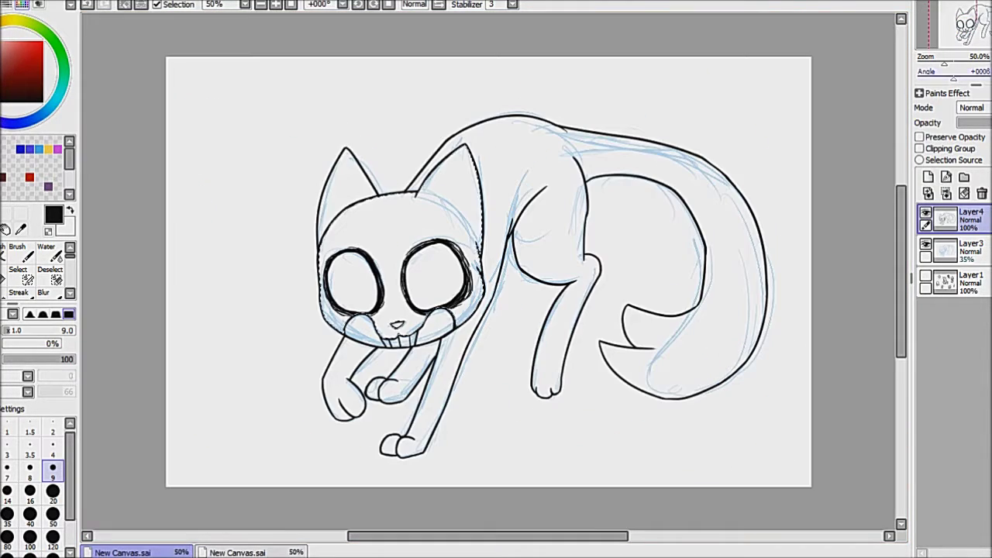
{"action": "key", "text": "g"}
{"action": "left_click", "coordinate": [520, 452]}
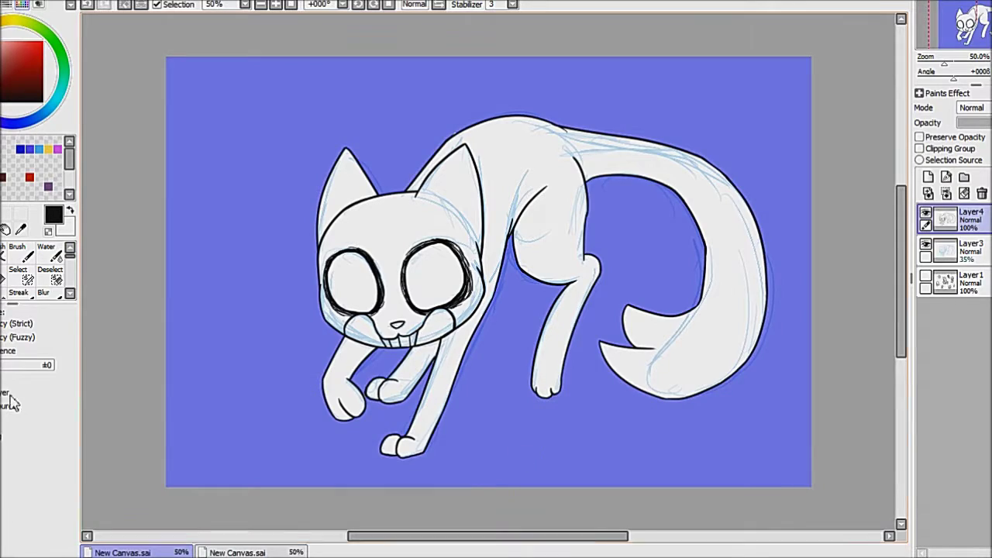
- Check the selection's edges around the haunch, knee and head with the size 9 selection pen at hand
{"action": "key", "text": "e"}
{"action": "key", "text": "ctrl+plus"}
{"action": "key", "text": "ctrl+plus"}
{"action": "scroll", "coordinate": [753, 537], "scroll_direction": "right", "scroll_amount": 5}
{"action": "scroll", "coordinate": [657, 313], "scroll_direction": "up", "scroll_amount": 2}
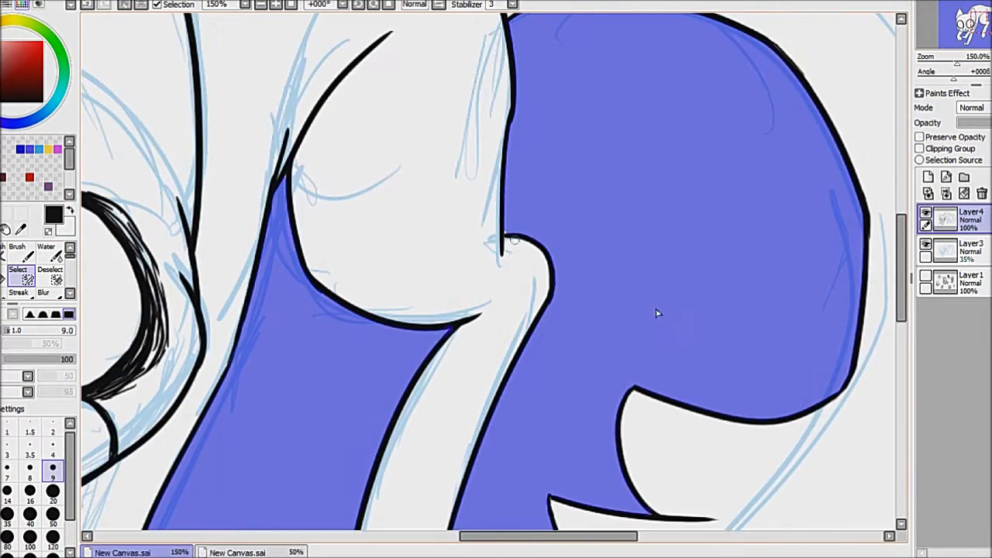
{"action": "scroll", "coordinate": [657, 313], "scroll_direction": "left", "scroll_amount": 5}
{"action": "scroll", "coordinate": [657, 313], "scroll_direction": "down", "scroll_amount": 2}
{"action": "key", "text": "ctrl+minus"}
{"action": "key", "text": "ctrl+plus"}
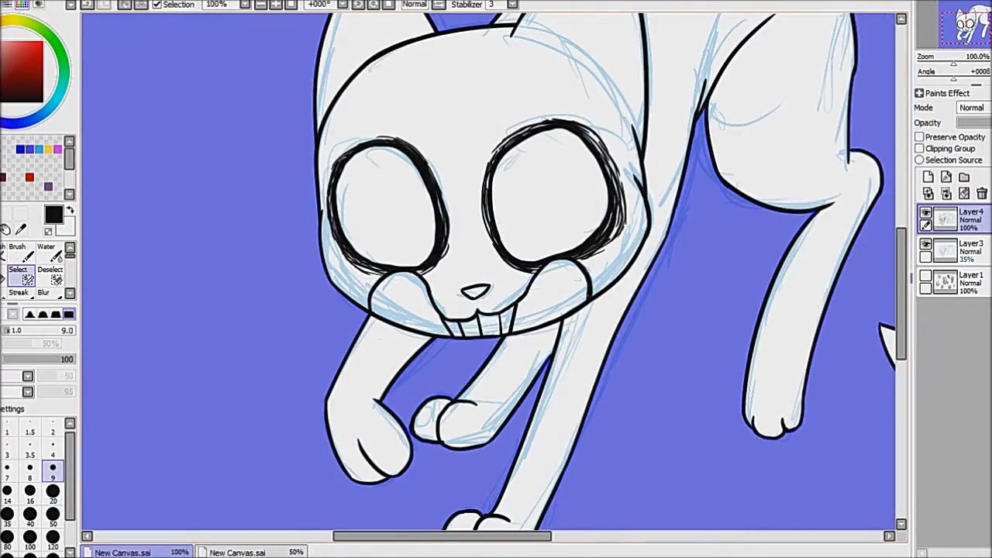
- Invert the selection and fill the cat's silhouette with light grey on a layer beneath the line art
{"action": "key", "text": "ctrl+minus"}
{"action": "key", "text": "ctrl+i"}
{"action": "key", "text": "g"}
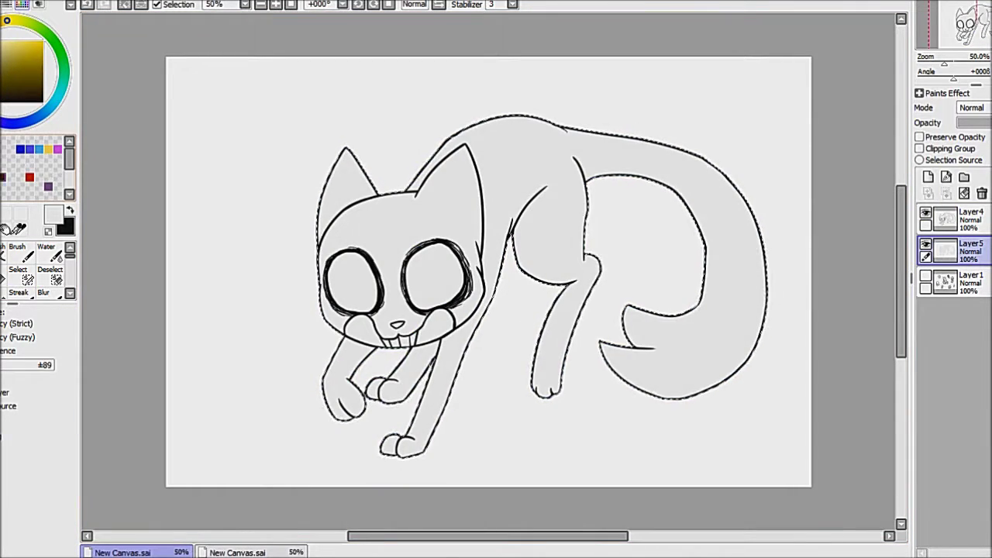
- Paint both rounded cheek patches dark reddish brown with the brush at size 20
{"action": "key", "text": "b"}
{"action": "key", "text": "ctrl+plus"}
{"action": "key", "text": "ctrl+plus"}
{"action": "mouse_move", "coordinate": [538, 228]}
{"action": "left_mouse_down"}
{"action": "mouse_move", "coordinate": [553, 266]}
{"action": "mouse_move", "coordinate": [498, 210]}
{"action": "mouse_move", "coordinate": [467, 217]}
{"action": "mouse_move", "coordinate": [446, 256]}
{"action": "left_mouse_up"}
{"action": "left_click_drag", "start_coordinate": [728, 224], "coordinate": [735, 171]}
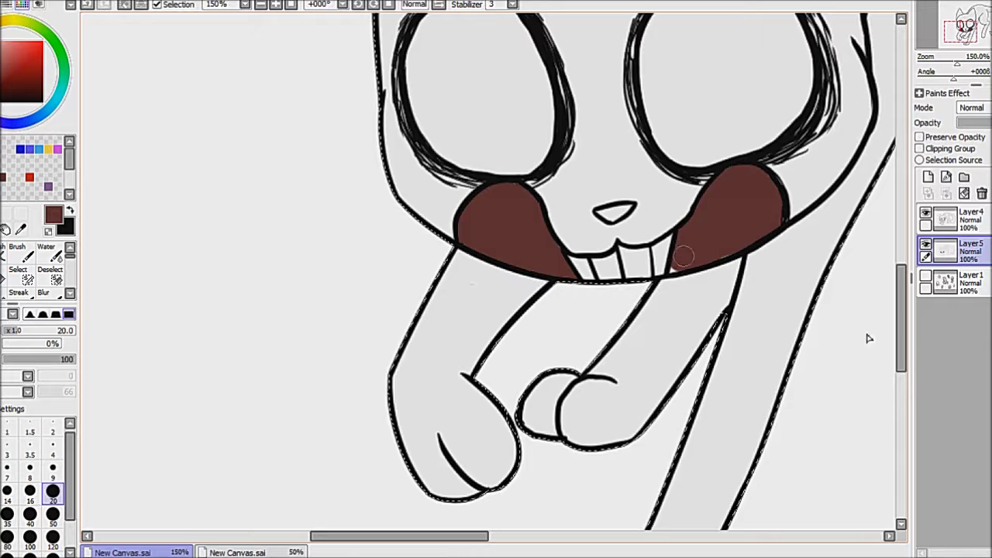
- Colour the nose dark grey and the teeth white
{"action": "mouse_move", "coordinate": [613, 208]}
{"action": "left_mouse_down"}
{"action": "mouse_move", "coordinate": [601, 200]}
{"action": "mouse_move", "coordinate": [616, 218]}
{"action": "left_mouse_up"}
{"action": "left_click", "coordinate": [609, 271], "text": "alt"}
{"action": "left_click_drag", "start_coordinate": [589, 264], "coordinate": [667, 259]}
- Paint both eyes solid blue on a new layer with the brush at size 50
{"action": "key", "text": "ctrl+minus"}
{"action": "key", "text": "ctrl+plus"}
{"action": "left_click", "coordinate": [928, 176]}
{"action": "left_click", "coordinate": [53, 513]}
{"action": "left_click_drag", "start_coordinate": [685, 186], "coordinate": [709, 294]}
{"action": "mouse_move", "coordinate": [694, 232]}
{"action": "left_mouse_down"}
{"action": "mouse_move", "coordinate": [743, 194]}
{"action": "mouse_move", "coordinate": [682, 318]}
{"action": "left_mouse_up"}
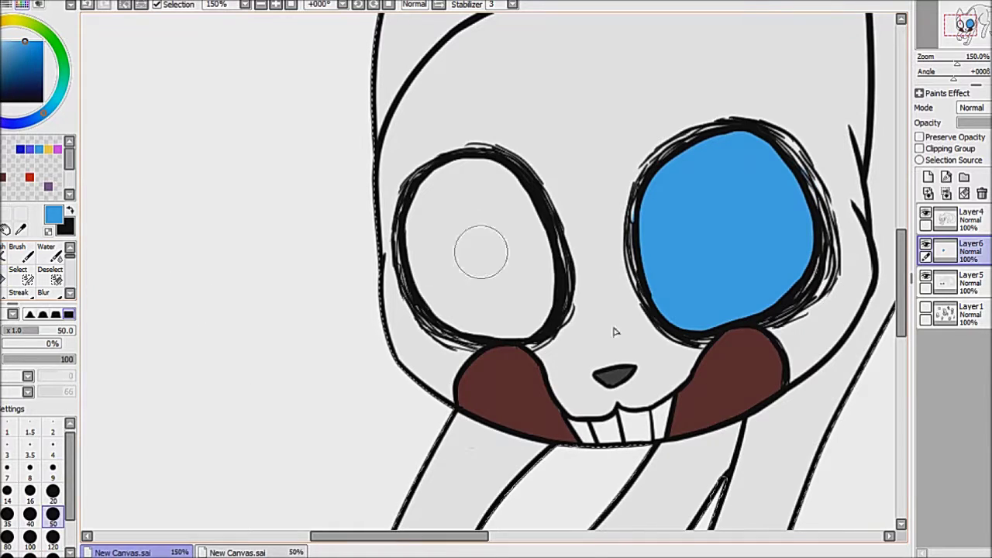
{"action": "left_click_drag", "start_coordinate": [482, 251], "coordinate": [478, 179]}
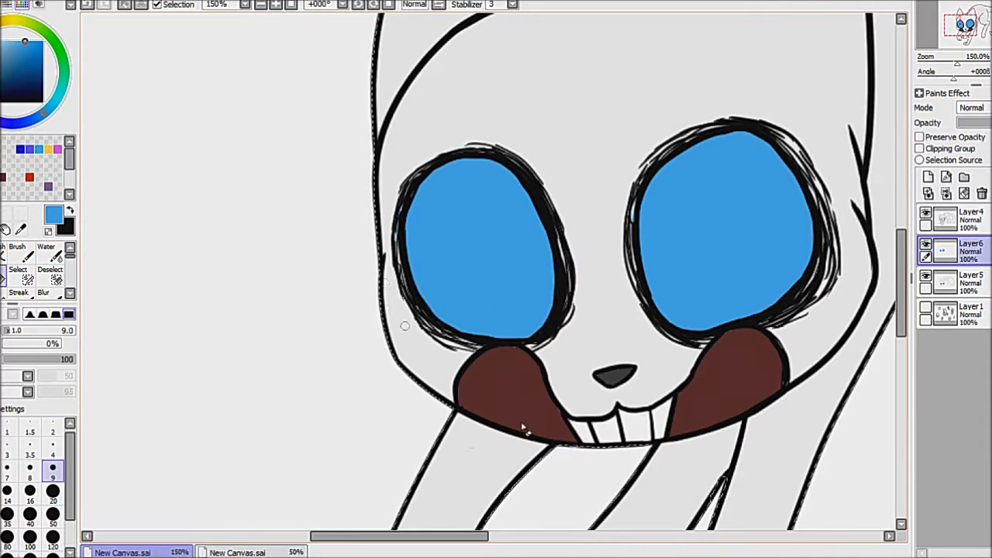
- Paint darker blue shading around the upper and outer parts of both eyes on a new clipped layer at size 50
{"action": "left_click", "coordinate": [33, 55]}
{"action": "left_click", "coordinate": [928, 176]}
{"action": "left_click", "coordinate": [919, 148]}
{"action": "left_click", "coordinate": [53, 513]}
{"action": "mouse_move", "coordinate": [543, 233]}
{"action": "left_mouse_down"}
{"action": "mouse_move", "coordinate": [434, 179]}
{"action": "mouse_move", "coordinate": [449, 326]}
{"action": "left_mouse_up"}
{"action": "left_click_drag", "start_coordinate": [767, 155], "coordinate": [643, 232]}
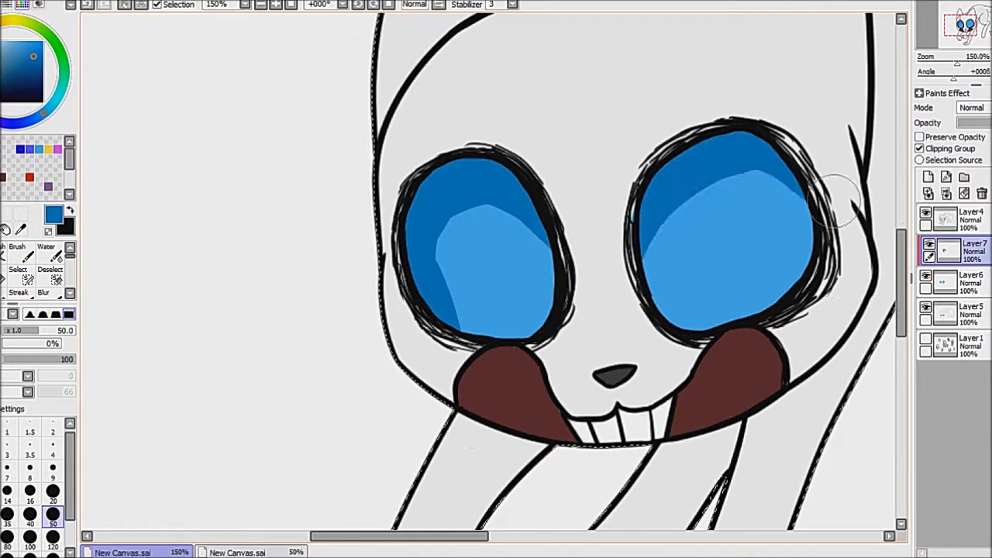
- Blend the dark blue eye shading smoothly and set its layer to Multiply at 72% opacity
{"action": "scroll", "coordinate": [39, 271], "scroll_direction": "down", "scroll_amount": 2}
{"action": "left_click", "coordinate": [17, 292]}
{"action": "left_click_drag", "start_coordinate": [465, 295], "coordinate": [495, 194]}
{"action": "left_click_drag", "start_coordinate": [775, 170], "coordinate": [698, 295]}
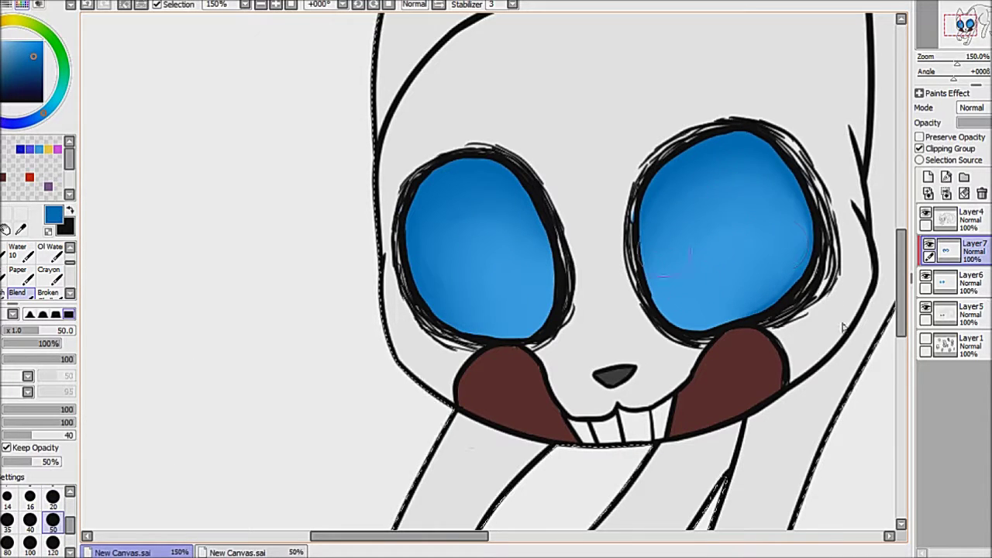
{"action": "left_click", "coordinate": [971, 108]}
{"action": "left_click_drag", "start_coordinate": [984, 122], "coordinate": [973, 123]}
- Paint a lighter blue area inside each eye on a new clipped layer
{"action": "left_click", "coordinate": [928, 177]}
{"action": "left_click", "coordinate": [13, 41]}
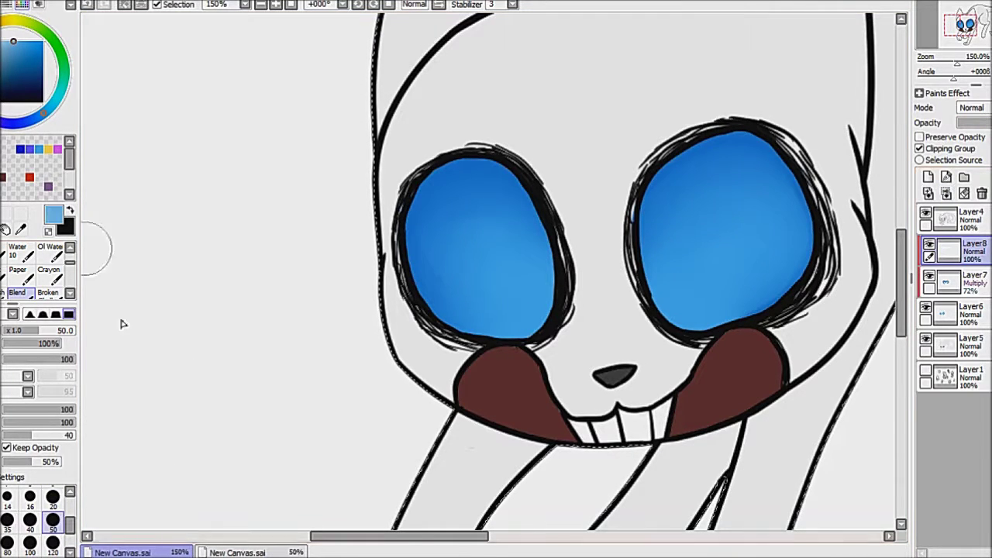
{"action": "scroll", "coordinate": [39, 271], "scroll_direction": "up", "scroll_amount": 2}
{"action": "left_click", "coordinate": [17, 246]}
{"action": "left_click_drag", "start_coordinate": [449, 232], "coordinate": [515, 249]}
{"action": "left_click_drag", "start_coordinate": [682, 194], "coordinate": [703, 266]}
- Blend the lighter blue areas in both eyes and set their layer to Luminosity at 26% opacity
{"action": "scroll", "coordinate": [39, 272], "scroll_direction": "down", "scroll_amount": 2}
{"action": "left_click", "coordinate": [17, 292]}
{"action": "left_click_drag", "start_coordinate": [464, 294], "coordinate": [496, 201]}
{"action": "left_click_drag", "start_coordinate": [744, 170], "coordinate": [697, 295]}
{"action": "left_click", "coordinate": [971, 107]}
{"action": "left_click_drag", "start_coordinate": [984, 122], "coordinate": [968, 123]}
- Paint a large pale blue oval glow inside each eye on another clipped layer
{"action": "left_click", "coordinate": [928, 177]}
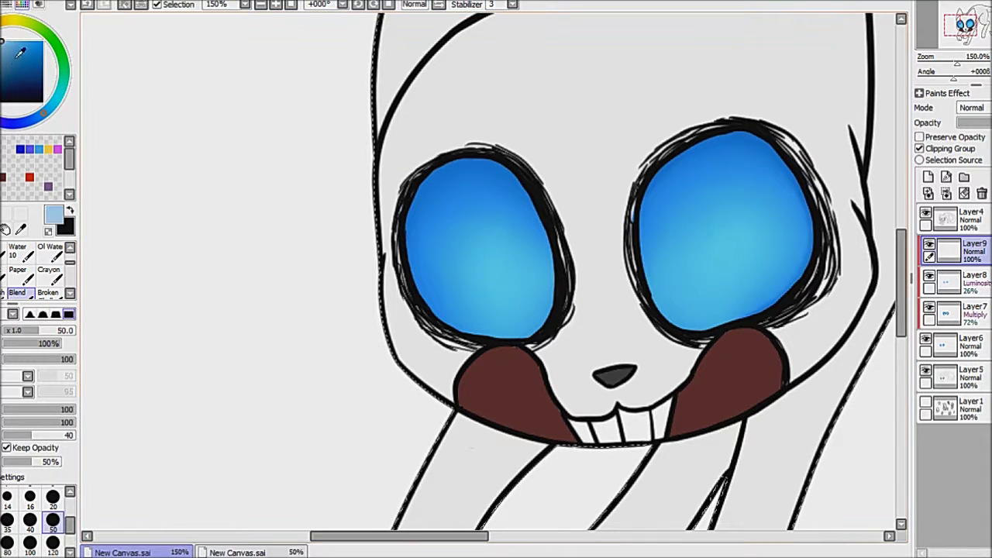
{"action": "scroll", "coordinate": [39, 271], "scroll_direction": "up", "scroll_amount": 2}
{"action": "left_click", "coordinate": [28, 246]}
{"action": "left_click_drag", "start_coordinate": [465, 217], "coordinate": [496, 303]}
{"action": "left_click_drag", "start_coordinate": [682, 232], "coordinate": [727, 202]}
- Blend the pale blue glows into the eyes and set their layer to Screen at 69% opacity
{"action": "scroll", "coordinate": [39, 271], "scroll_direction": "down", "scroll_amount": 2}
{"action": "left_click", "coordinate": [17, 292]}
{"action": "left_click_drag", "start_coordinate": [465, 295], "coordinate": [496, 202]}
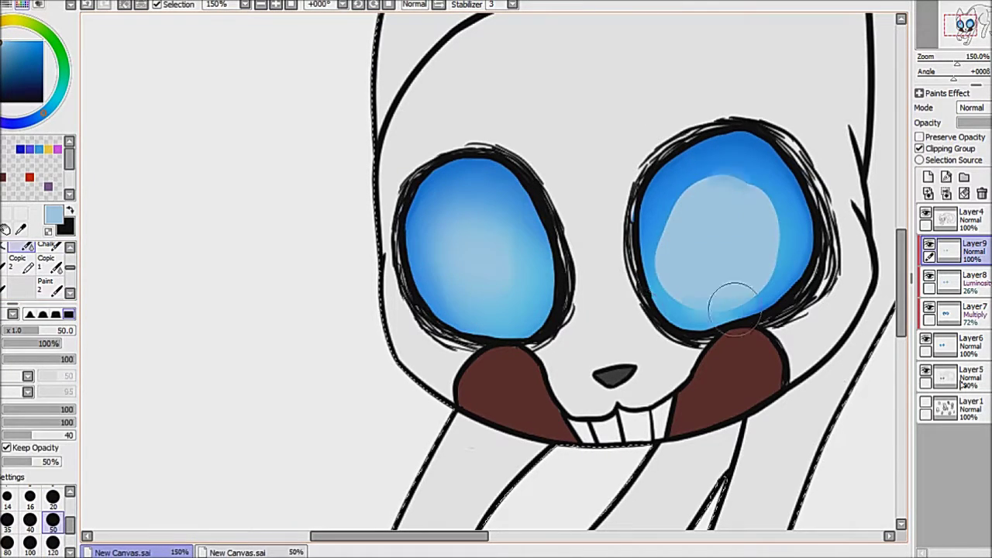
{"action": "left_click_drag", "start_coordinate": [733, 170], "coordinate": [747, 211]}
{"action": "left_click", "coordinate": [971, 108]}
{"action": "left_click_drag", "start_coordinate": [984, 122], "coordinate": [973, 122]}
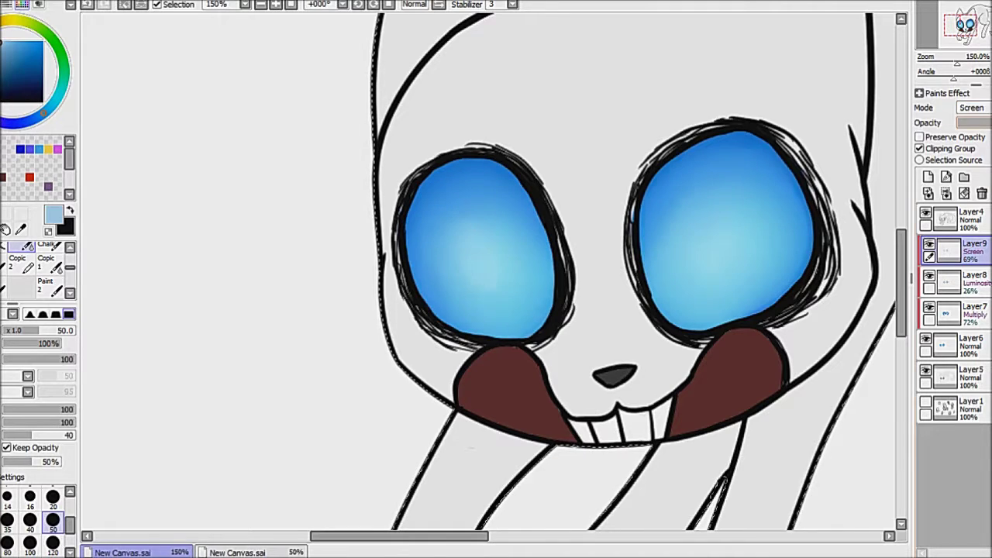
- Add round light blue spots at the upper left and lower right of each eye on a new clipped layer
{"action": "left_click", "coordinate": [929, 176]}
{"action": "left_click", "coordinate": [14, 41]}
{"action": "left_click", "coordinate": [17, 247]}
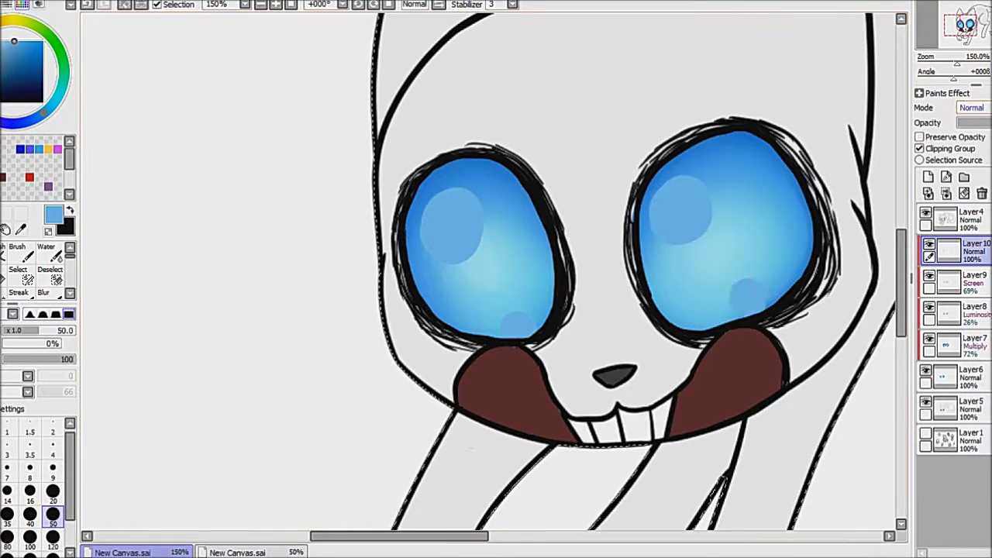
- Set the eye spots' layer to Luminosity at 12% opacity and soften the spots with the Blend brush
{"action": "left_click", "coordinate": [971, 108]}
{"action": "left_click_drag", "start_coordinate": [984, 123], "coordinate": [960, 123]}
{"action": "scroll", "coordinate": [39, 271], "scroll_direction": "down", "scroll_amount": 2}
{"action": "left_click", "coordinate": [17, 292]}
{"action": "key", "text": "minus"}
{"action": "key", "text": "minus"}
{"action": "key", "text": "minus"}
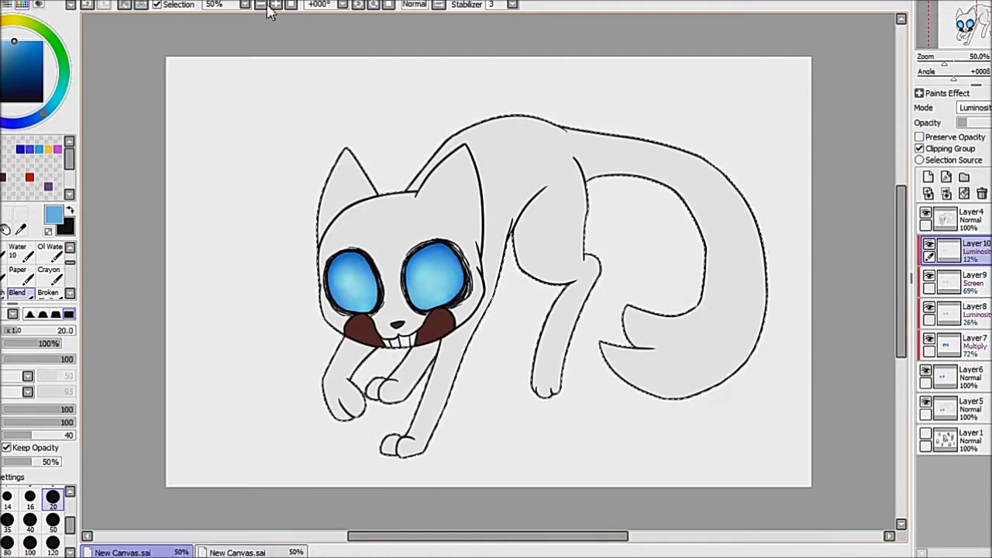
- Merge the four clipped shading layers down into the blue eye layer
{"action": "key", "text": "ctrl+e"}
{"action": "key", "text": "ctrl+e"}
{"action": "key", "text": "ctrl+e"}
{"action": "key", "text": "ctrl+e"}
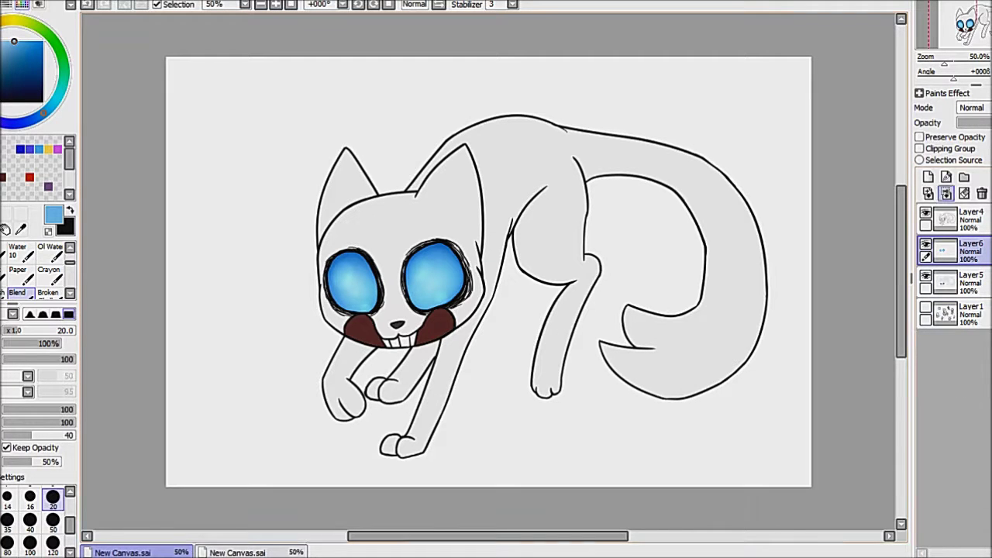
- Paint a large white oval inside each eye on a new clipped layer at size 50
{"action": "left_click", "coordinate": [928, 177]}
{"action": "left_click", "coordinate": [919, 148]}
{"action": "scroll", "coordinate": [39, 271], "scroll_direction": "down", "scroll_amount": 2}
{"action": "scroll", "coordinate": [341, 294], "scroll_direction": "up", "scroll_amount": 3}
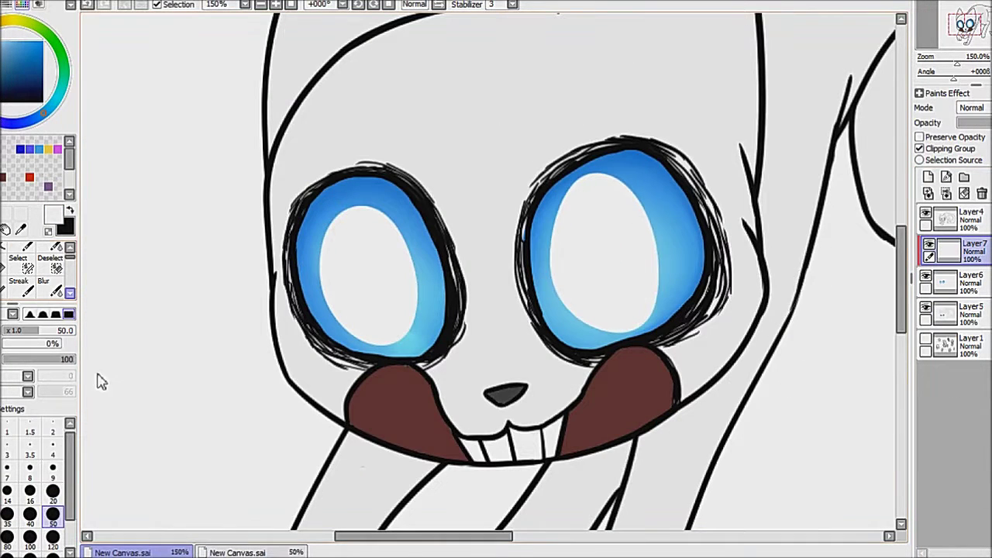
- Blend the white ovals into a soft glow in both eyes and lower their layer's opacity to 60%
{"action": "scroll", "coordinate": [39, 271], "scroll_direction": "down", "scroll_amount": 1}
{"action": "left_click", "coordinate": [17, 285]}
{"action": "left_click_drag", "start_coordinate": [341, 232], "coordinate": [403, 326]}
{"action": "left_click_drag", "start_coordinate": [403, 217], "coordinate": [364, 325]}
{"action": "left_click_drag", "start_coordinate": [589, 202], "coordinate": [659, 310]}
{"action": "left_click_drag", "start_coordinate": [658, 194], "coordinate": [624, 294]}
{"action": "key", "text": "minus"}
{"action": "key", "text": "minus"}
{"action": "key", "text": "minus"}
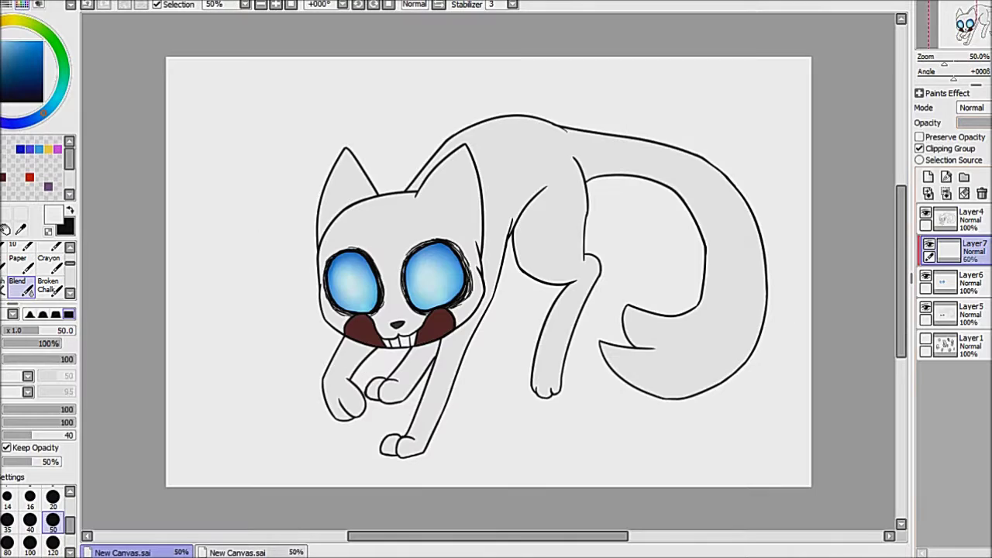
- Merge the eye layers into the cat's base colour layer and prepare a clipped layer above it for pale pink markings
{"action": "key", "text": "ctrl+e"}
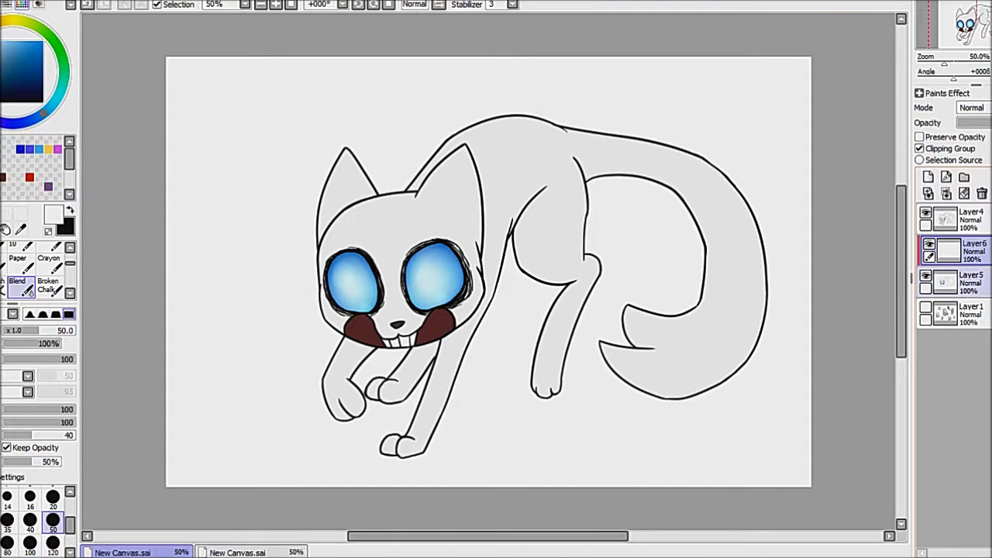
{"action": "scroll", "coordinate": [352, 283], "scroll_direction": "up", "scroll_amount": 5}
{"action": "key", "text": "b"}
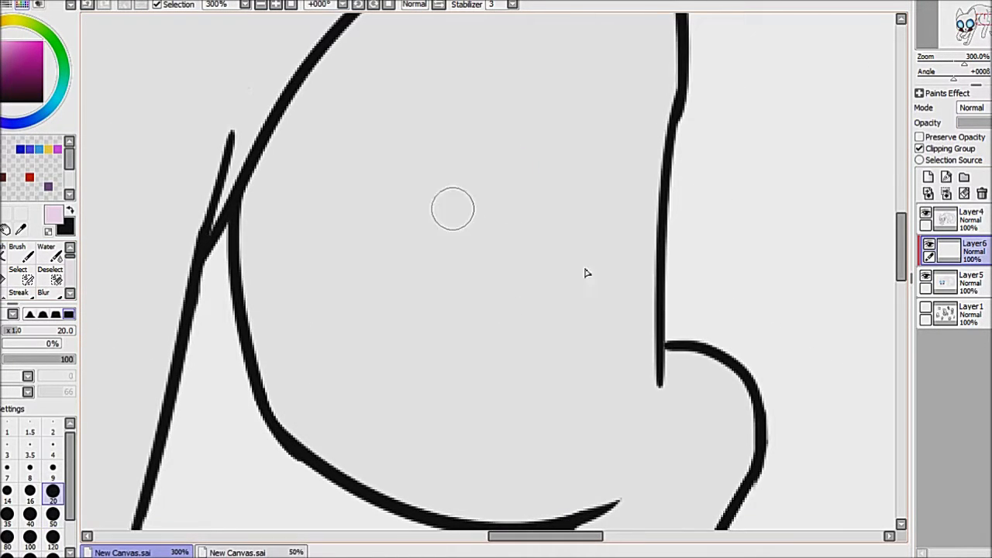
- Reduce the brush to size 9 and paint curved pale pink stripes across the cat's haunch
{"action": "key", "text": "ctrl+z"}
{"action": "key", "text": "minus"}
{"action": "key", "text": "bracketleft"}
{"action": "key", "text": "bracketleft"}
{"action": "key", "text": "bracketleft"}
{"action": "key", "text": "bracketleft"}
{"action": "key", "text": "bracketleft"}
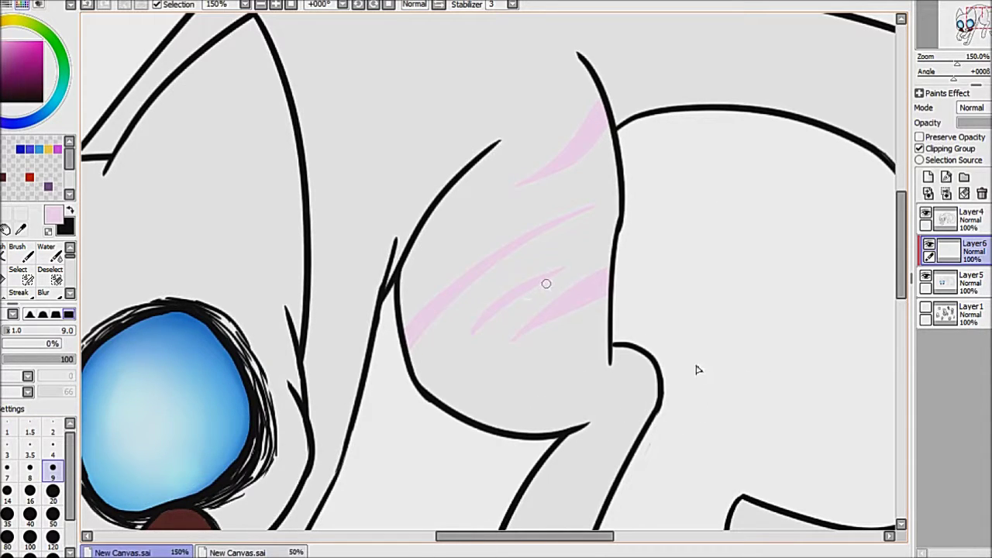
- Continue the pale pink stripes over the knee and down the hind leg
{"action": "left_click_drag", "start_coordinate": [606, 548], "coordinate": [742, 216]}
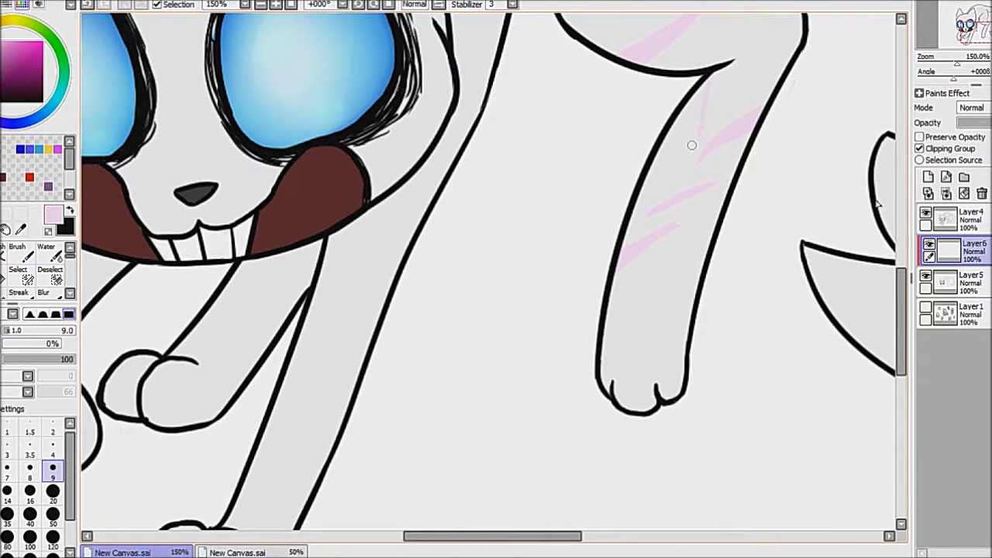
{"action": "left_click_drag", "start_coordinate": [687, 171], "coordinate": [705, 292]}
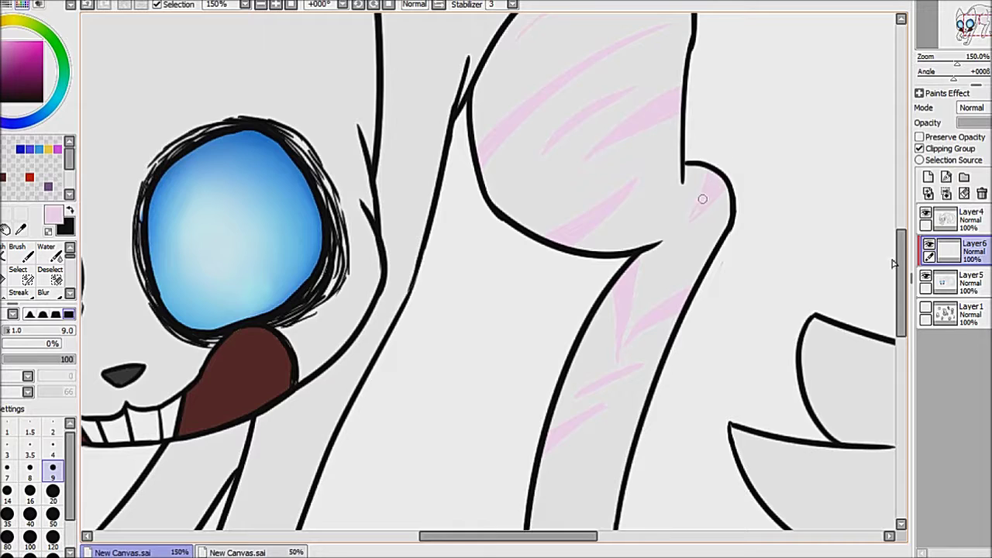
{"action": "scroll", "coordinate": [873, 297], "scroll_direction": "down", "scroll_amount": 3}
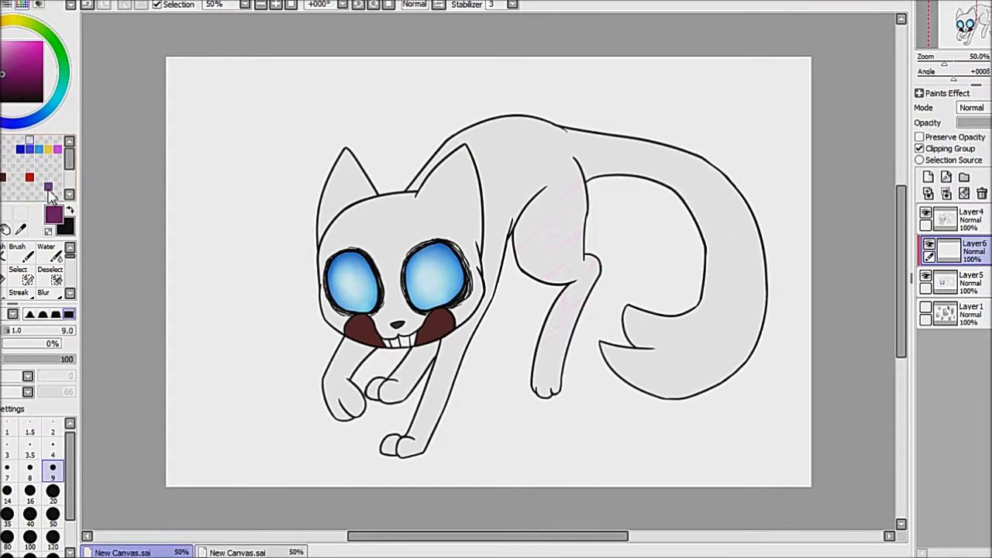
- Paint dark indigo shading over the ears, the face's lower edge, the chest and the front legs at brush size 50
{"action": "left_click", "coordinate": [44, 186]}
{"action": "left_click", "coordinate": [53, 490]}
{"action": "left_click_drag", "start_coordinate": [348, 193], "coordinate": [319, 236]}
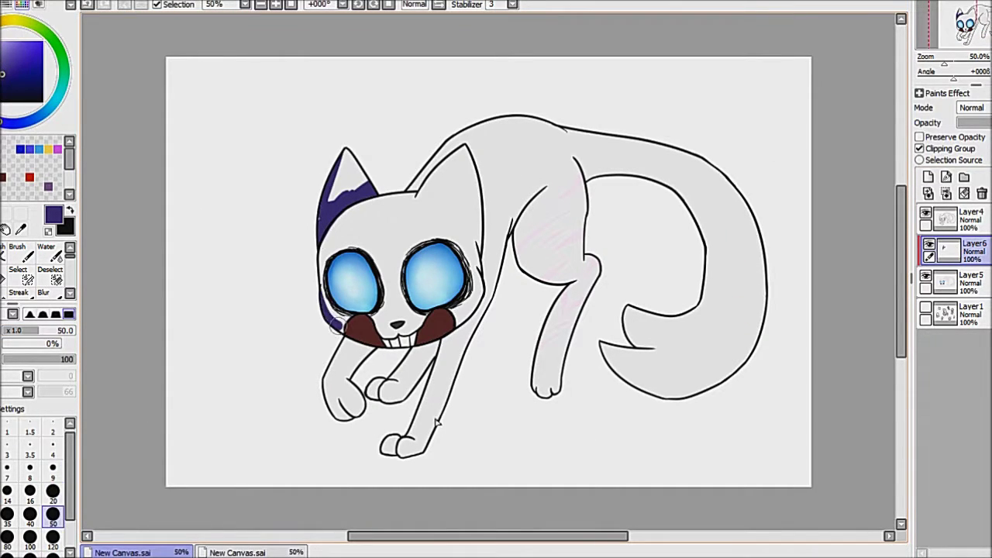
{"action": "mouse_move", "coordinate": [455, 180]}
{"action": "left_mouse_down"}
{"action": "mouse_move", "coordinate": [559, 268]}
{"action": "mouse_move", "coordinate": [523, 256]}
{"action": "mouse_move", "coordinate": [501, 233]}
{"action": "mouse_move", "coordinate": [508, 157]}
{"action": "mouse_move", "coordinate": [475, 307]}
{"action": "mouse_move", "coordinate": [441, 369]}
{"action": "mouse_move", "coordinate": [411, 371]}
{"action": "left_mouse_up"}
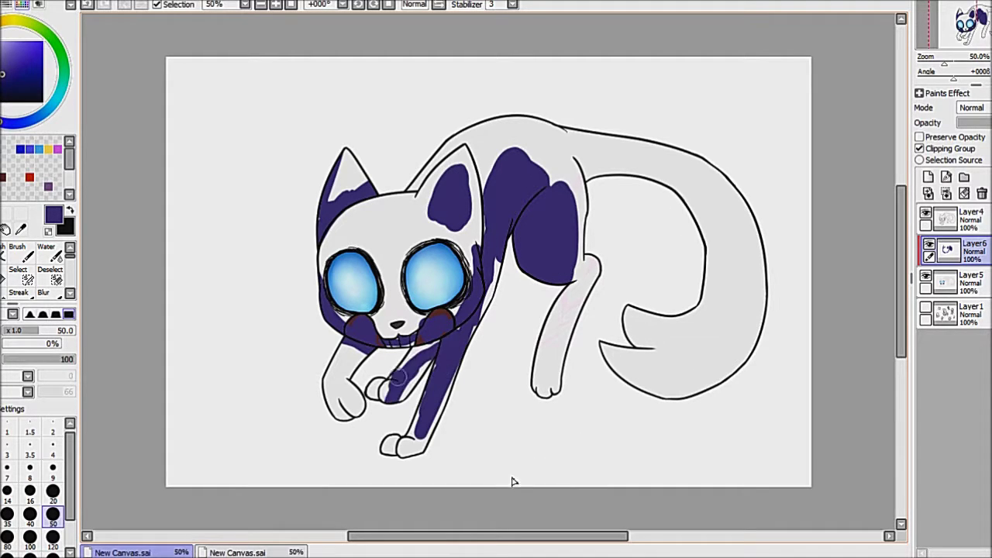
- Extend the indigo shading over the haunch, tail, hind leg and raised front leg, enlarging the brush to size 120
{"action": "mouse_move", "coordinate": [540, 157]}
{"action": "left_mouse_down"}
{"action": "mouse_move", "coordinate": [728, 233]}
{"action": "mouse_move", "coordinate": [688, 243]}
{"action": "mouse_move", "coordinate": [717, 375]}
{"action": "mouse_move", "coordinate": [704, 394]}
{"action": "left_mouse_up"}
{"action": "key", "text": "bracketright"}
{"action": "key", "text": "bracketright"}
{"action": "key", "text": "bracketright"}
{"action": "key", "text": "bracketright"}
{"action": "key", "text": "bracketright"}
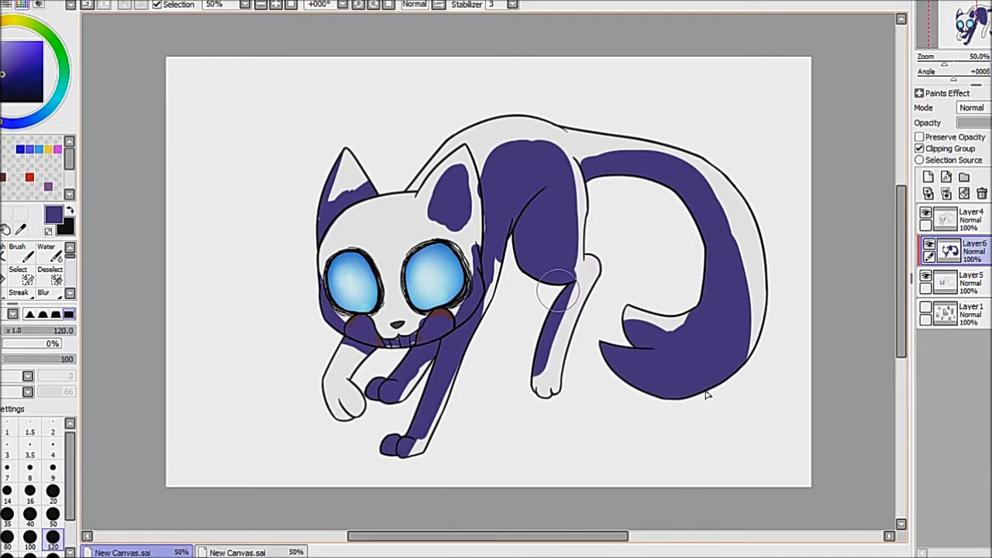
{"action": "left_click_drag", "start_coordinate": [566, 271], "coordinate": [542, 387]}
{"action": "left_click_drag", "start_coordinate": [348, 349], "coordinate": [333, 411]}
- Soften the indigo shading on the ears, face, body and legs with the Blend brush at size 50
{"action": "scroll", "coordinate": [35, 271], "scroll_direction": "down", "scroll_amount": 2}
{"action": "left_click", "coordinate": [17, 292]}
{"action": "left_click_drag", "start_coordinate": [349, 178], "coordinate": [335, 188]}
{"action": "mouse_move", "coordinate": [434, 186]}
{"action": "left_mouse_down"}
{"action": "mouse_move", "coordinate": [465, 224]}
{"action": "mouse_move", "coordinate": [461, 286]}
{"action": "left_mouse_up"}
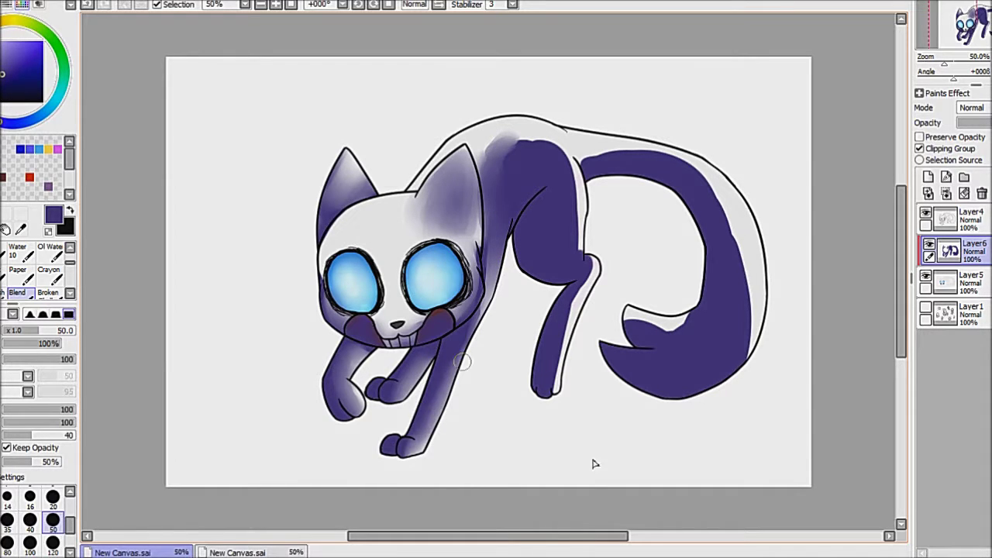
{"action": "mouse_move", "coordinate": [486, 171]}
{"action": "left_mouse_down"}
{"action": "mouse_move", "coordinate": [543, 148]}
{"action": "mouse_move", "coordinate": [503, 132]}
{"action": "mouse_move", "coordinate": [574, 255]}
{"action": "mouse_move", "coordinate": [548, 387]}
{"action": "left_mouse_up"}
- Blend the indigo shading along the tail and its tip with the brush enlarged to size 80
{"action": "key", "text": "bracketright"}
{"action": "key", "text": "bracketright"}
{"action": "key", "text": "bracketright"}
{"action": "left_click_drag", "start_coordinate": [635, 310], "coordinate": [690, 341]}
{"action": "left_click_drag", "start_coordinate": [736, 202], "coordinate": [728, 356]}
{"action": "mouse_move", "coordinate": [728, 178]}
{"action": "left_mouse_down"}
{"action": "mouse_move", "coordinate": [589, 147]}
{"action": "mouse_move", "coordinate": [736, 233]}
{"action": "left_mouse_up"}
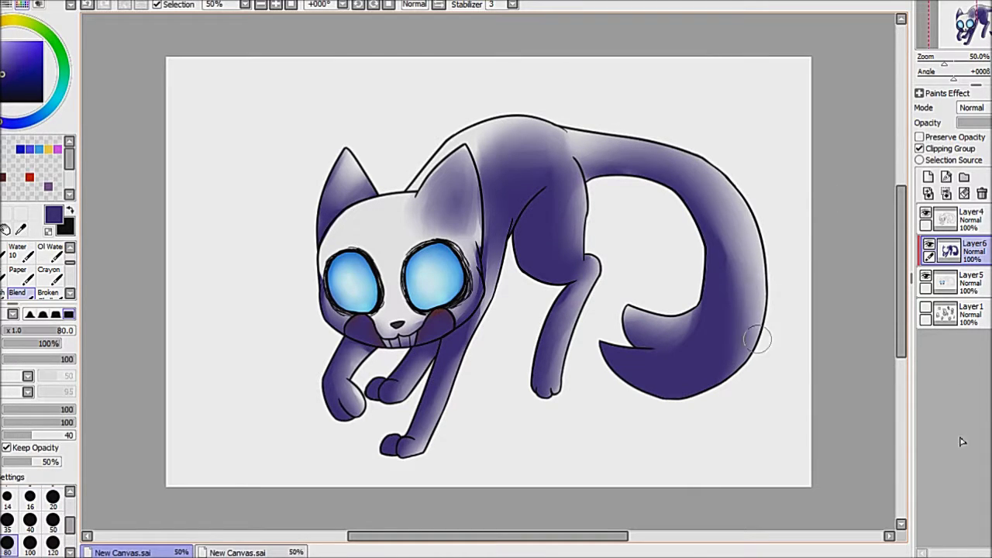
- Set the indigo shading layer to Multiply at 41% opacity
{"action": "left_click", "coordinate": [972, 108]}
{"action": "left_click", "coordinate": [972, 126]}
{"action": "left_click_drag", "start_coordinate": [986, 123], "coordinate": [971, 123]}
- Paint a soft glow over both eyes in the eyes' own blue on a new top layer set to Luminosity at 38%
{"action": "left_click", "coordinate": [927, 177]}
{"action": "left_click", "coordinate": [353, 275], "text": "alt"}
{"action": "left_click_drag", "start_coordinate": [341, 264], "coordinate": [364, 287]}
{"action": "left_click_drag", "start_coordinate": [426, 263], "coordinate": [446, 286]}
{"action": "left_click_drag", "start_coordinate": [326, 255], "coordinate": [464, 295]}
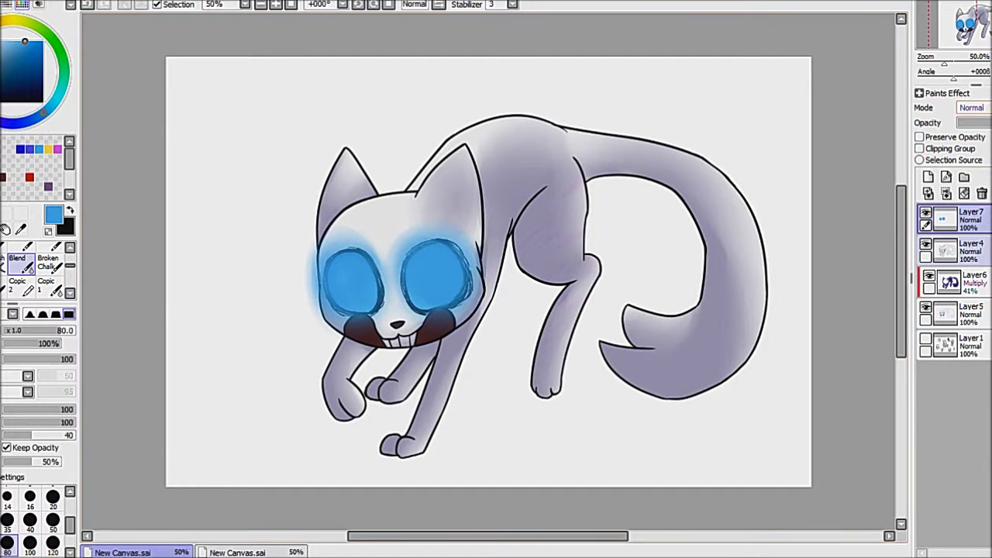
{"action": "left_click", "coordinate": [971, 108]}
{"action": "left_click", "coordinate": [971, 178]}
{"action": "left_click_drag", "start_coordinate": [985, 123], "coordinate": [968, 123]}
- Add a clipped layer above the shading and paint blue patches on the near ear and front legs at brush size 120
{"action": "left_click", "coordinate": [949, 281]}
{"action": "left_click", "coordinate": [927, 177]}
{"action": "left_click", "coordinate": [919, 148]}
{"action": "left_click", "coordinate": [17, 257]}
{"action": "left_click", "coordinate": [52, 542]}
{"action": "left_click_drag", "start_coordinate": [450, 174], "coordinate": [446, 209]}
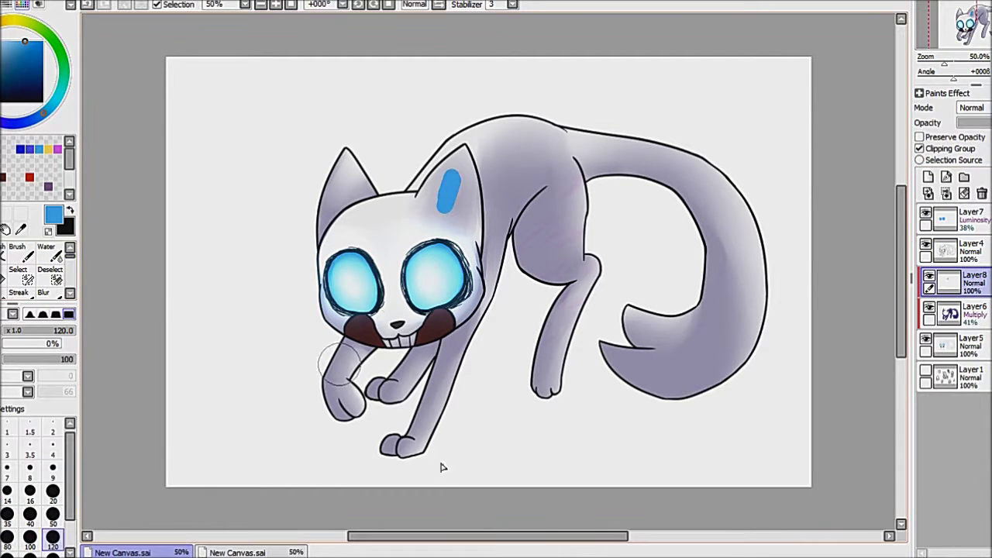
{"action": "left_click_drag", "start_coordinate": [341, 356], "coordinate": [345, 407]}
{"action": "left_click_drag", "start_coordinate": [445, 349], "coordinate": [414, 442]}
- Blend the blue patches softly into the forehead, ear and front legs
{"action": "scroll", "coordinate": [39, 271], "scroll_direction": "down", "scroll_amount": 2}
{"action": "left_click", "coordinate": [17, 292]}
{"action": "left_click_drag", "start_coordinate": [364, 233], "coordinate": [449, 193]}
{"action": "left_click_drag", "start_coordinate": [434, 356], "coordinate": [414, 441]}
{"action": "left_click_drag", "start_coordinate": [345, 357], "coordinate": [380, 411]}
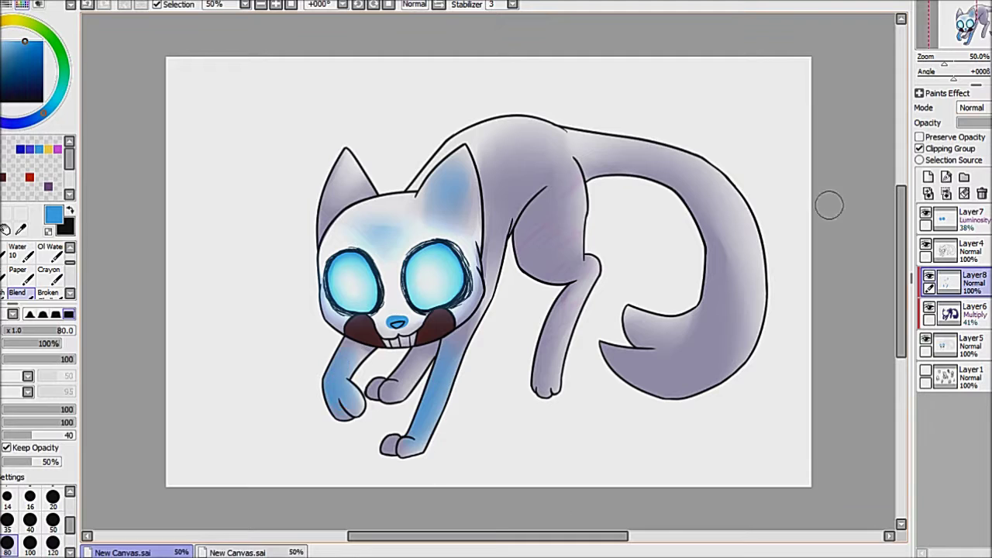
- Change the blue patches' layer to Luminosity and merge it and the shading layer into the cat's base colour layer
{"action": "left_click", "coordinate": [971, 108]}
{"action": "left_click", "coordinate": [972, 178]}
{"action": "left_click", "coordinate": [945, 193]}
{"action": "left_click", "coordinate": [945, 193]}
- Select both eye areas and paint red rims inside them on a new layer at brush size 50
{"action": "left_click", "coordinate": [945, 249]}
{"action": "key", "text": "w"}
{"action": "left_click", "coordinate": [945, 282]}
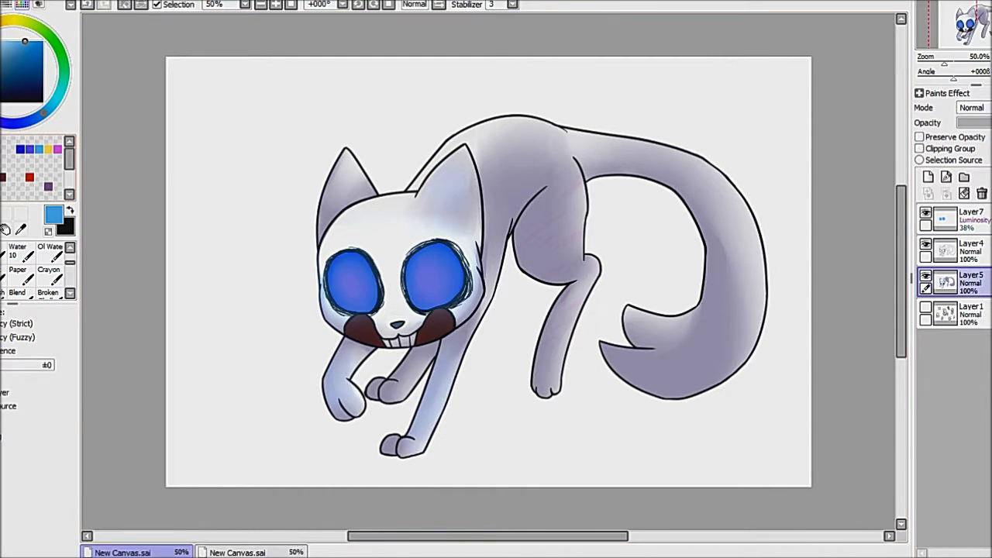
{"action": "left_click", "coordinate": [29, 178]}
{"action": "key", "text": "ctrl+plus"}
{"action": "left_click_drag", "start_coordinate": [495, 233], "coordinate": [612, 325]}
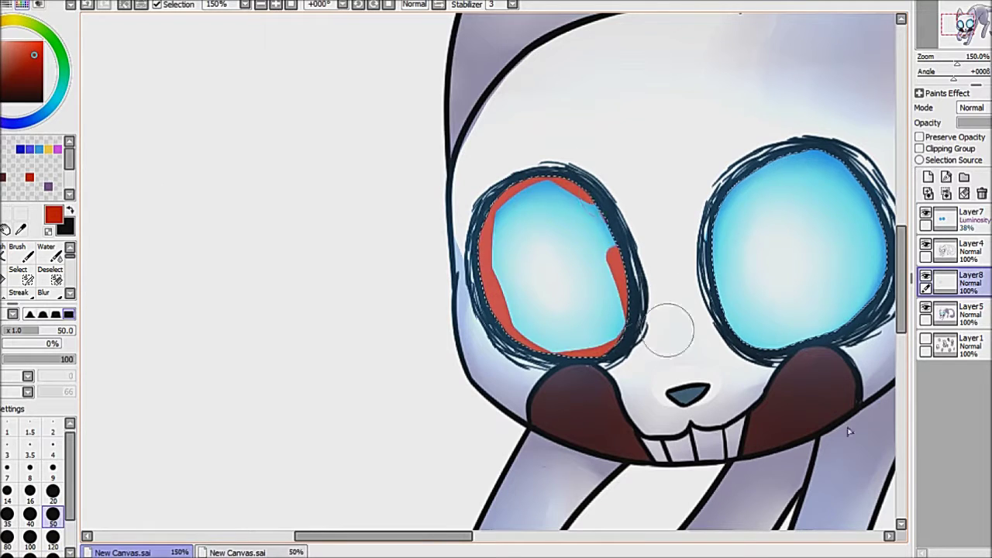
{"action": "left_click_drag", "start_coordinate": [720, 232], "coordinate": [876, 233]}
- Blend the red rims into the eyes and lower their layer's opacity to 78%
{"action": "left_click", "coordinate": [44, 292]}
{"action": "left_click", "coordinate": [17, 271]}
{"action": "mouse_move", "coordinate": [504, 240]}
{"action": "left_mouse_down"}
{"action": "mouse_move", "coordinate": [522, 265]}
{"action": "mouse_move", "coordinate": [857, 270]}
{"action": "mouse_move", "coordinate": [504, 302]}
{"action": "left_mouse_up"}
{"action": "key", "text": "ctrl+minus"}
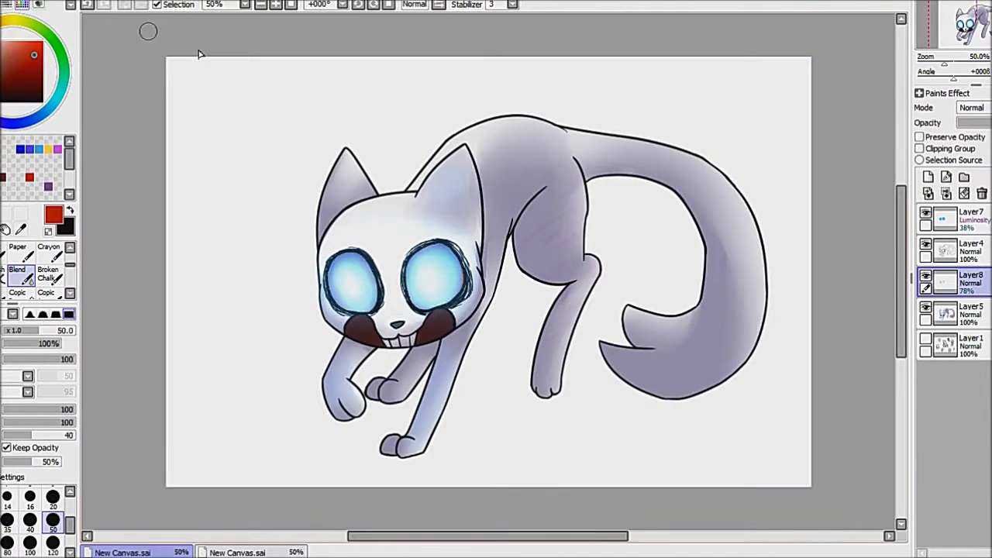
- Merge the cat's layers into one and add a new layer beneath it for the background
{"action": "left_click", "coordinate": [946, 193]}
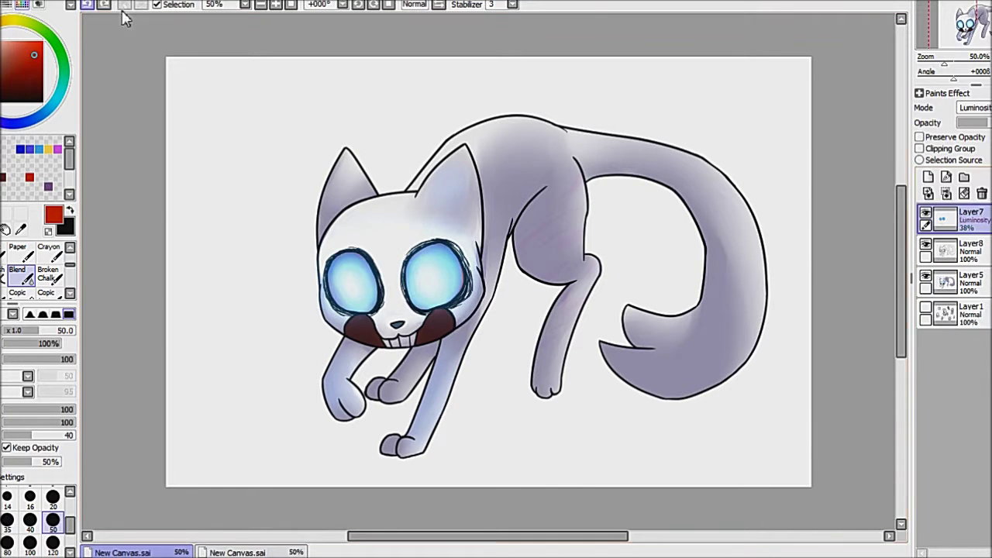
{"action": "left_click", "coordinate": [946, 193]}
{"action": "left_click", "coordinate": [928, 176]}
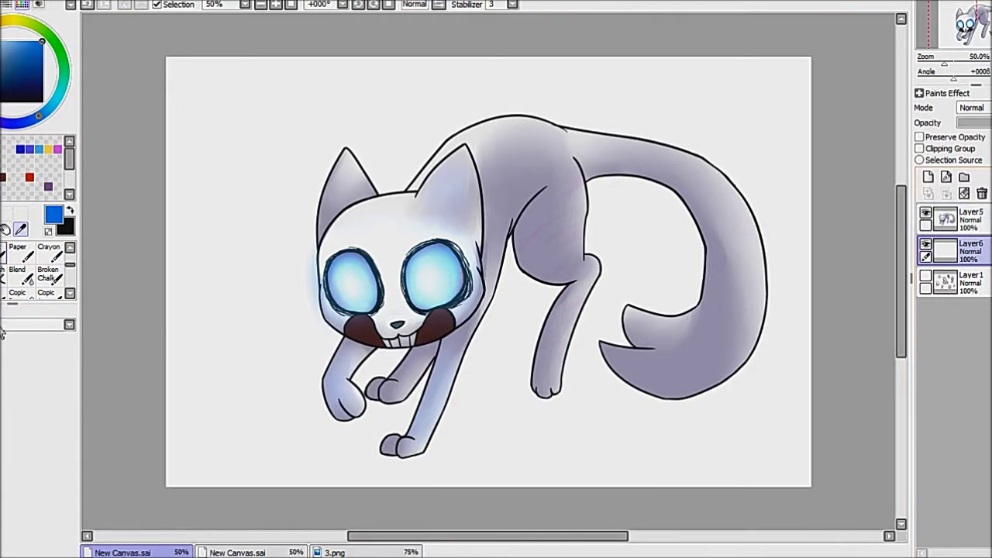
- Draw two diagonal curves across the background, filling the band between them light blue and the areas outside it royal blue
{"action": "left_click_drag", "start_coordinate": [166, 486], "coordinate": [811, 138]}
{"action": "left_click_drag", "start_coordinate": [612, 486], "coordinate": [811, 225]}
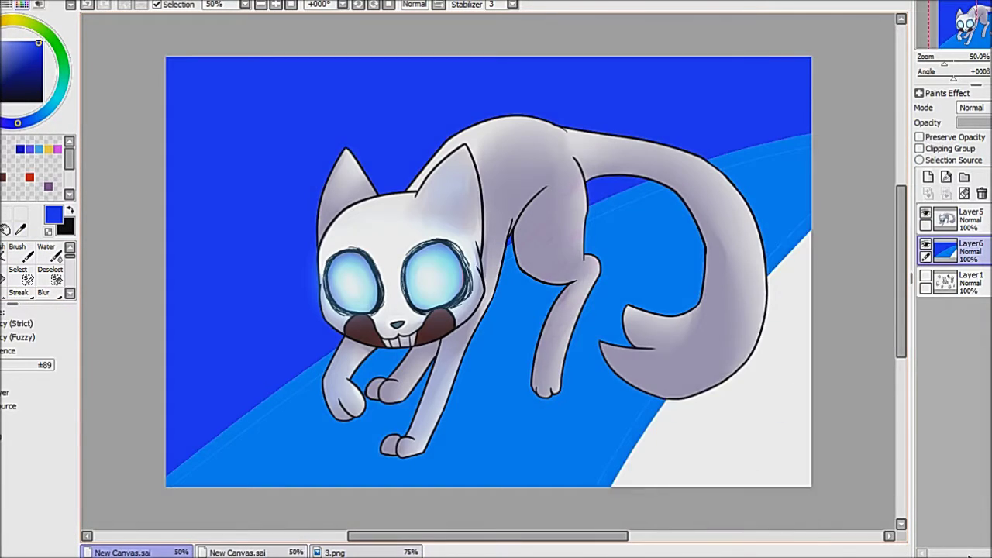
{"action": "left_click", "coordinate": [744, 434]}
{"action": "key", "text": "ctrl+z"}
{"action": "key", "text": "ctrl+z"}
{"action": "left_click", "coordinate": [31, 62]}
{"action": "left_click", "coordinate": [542, 457]}
{"action": "left_click", "coordinate": [31, 78]}
{"action": "left_click", "coordinate": [232, 155]}
{"action": "left_click", "coordinate": [775, 434]}
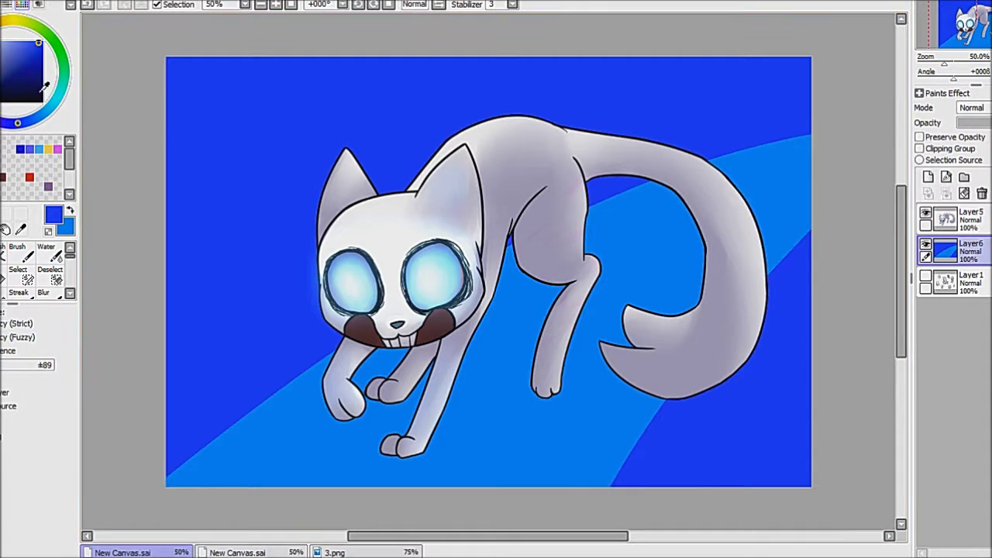
{"action": "key", "text": "ctrl+z"}
{"action": "key", "text": "b"}
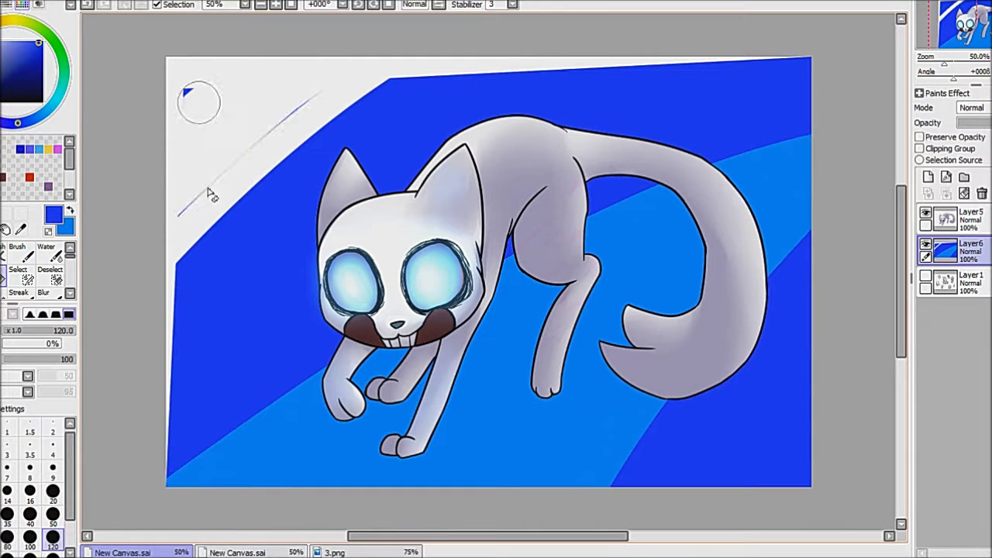
{"action": "left_click_drag", "start_coordinate": [186, 267], "coordinate": [434, 66]}
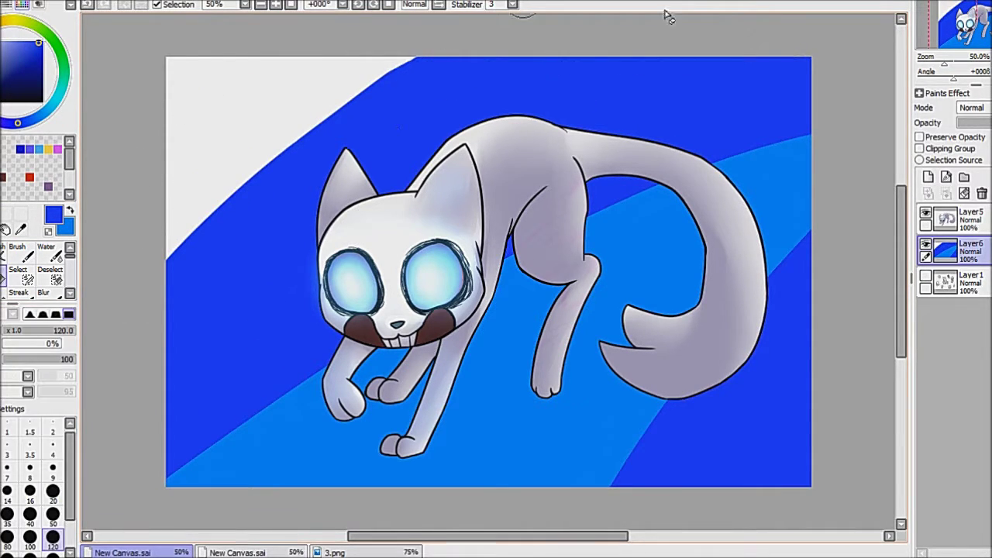
{"action": "key", "text": "ctrl+z"}
{"action": "left_click", "coordinate": [35, 58]}
{"action": "left_click", "coordinate": [52, 513]}
{"action": "mouse_move", "coordinate": [597, 186]}
{"action": "left_mouse_down"}
{"action": "mouse_move", "coordinate": [785, 39]}
{"action": "mouse_move", "coordinate": [805, 85]}
{"action": "left_mouse_up"}
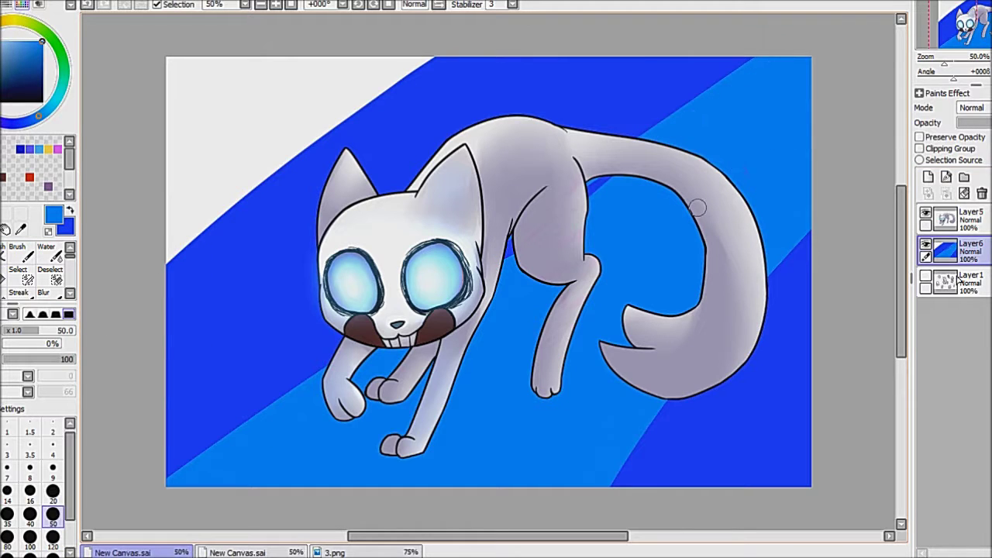
{"action": "left_click", "coordinate": [925, 211]}
{"action": "key", "text": "ctrl+z"}
{"action": "left_click_drag", "start_coordinate": [155, 476], "coordinate": [728, 57]}
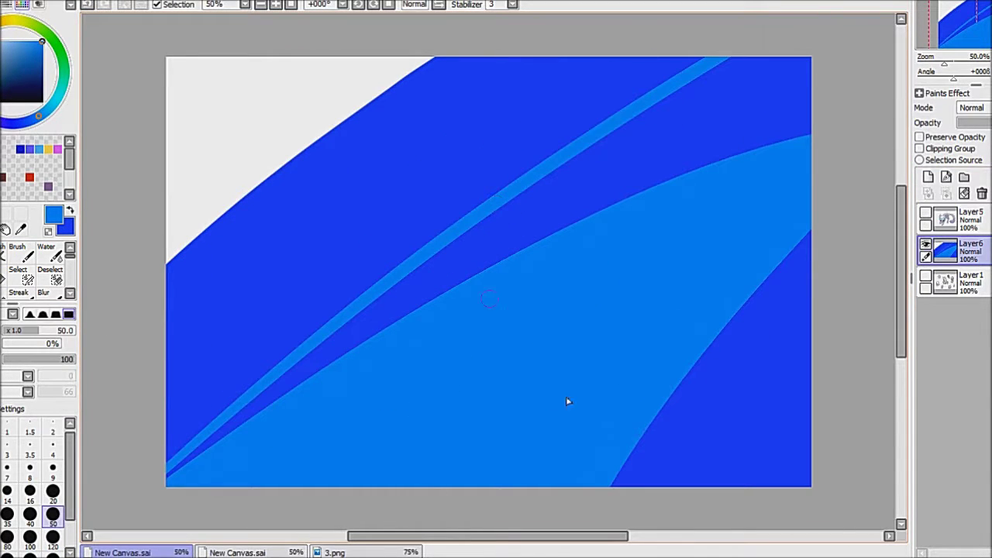
{"action": "key", "text": "ctrl+z"}
{"action": "key", "text": "ctrl+z"}
{"action": "key", "text": "ctrl+z"}
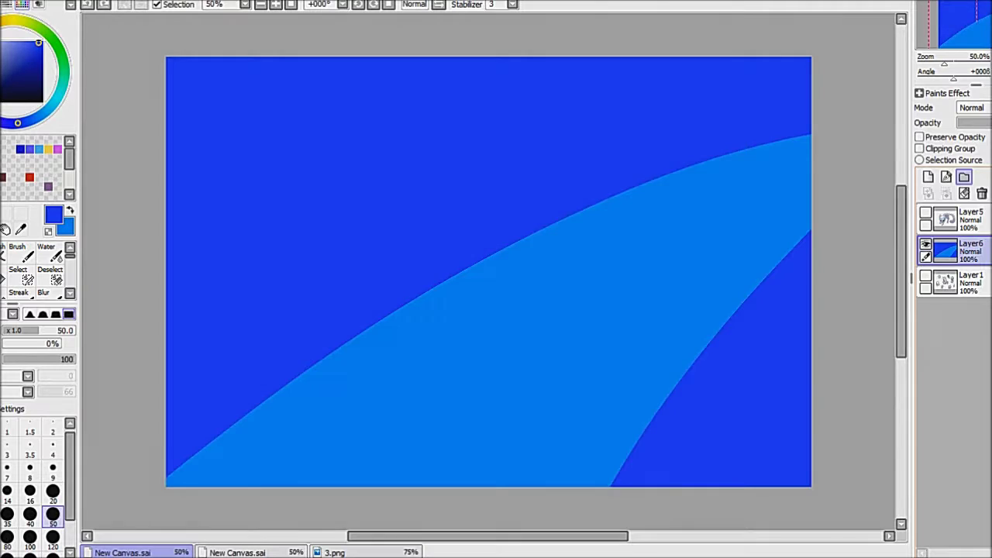
- Show the cat again and paint a dark navy diagonal band on a new layer clipped to the background
{"action": "left_click", "coordinate": [925, 212]}
{"action": "left_click", "coordinate": [927, 177]}
{"action": "left_click", "coordinate": [919, 148]}
{"action": "left_click", "coordinate": [30, 81]}
{"action": "left_click_drag", "start_coordinate": [170, 295], "coordinate": [419, 58]}
{"action": "mouse_move", "coordinate": [166, 224]}
{"action": "left_mouse_down"}
{"action": "mouse_move", "coordinate": [620, 58]}
{"action": "mouse_move", "coordinate": [237, 162]}
{"action": "mouse_move", "coordinate": [106, 292]}
{"action": "left_mouse_up"}
- Blend the navy band's upper edge into the blue and set its layer to Multiply at 51%
{"action": "key", "text": "b"}
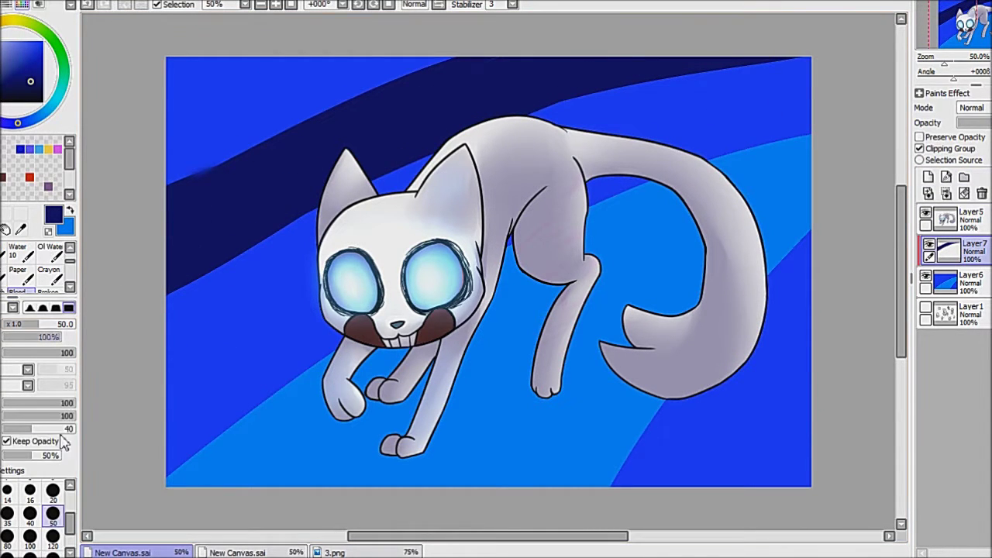
{"action": "left_click_drag", "start_coordinate": [175, 175], "coordinate": [465, 69]}
{"action": "mouse_move", "coordinate": [238, 209]}
{"action": "left_mouse_down"}
{"action": "mouse_move", "coordinate": [186, 264]}
{"action": "mouse_move", "coordinate": [233, 232]}
{"action": "left_mouse_up"}
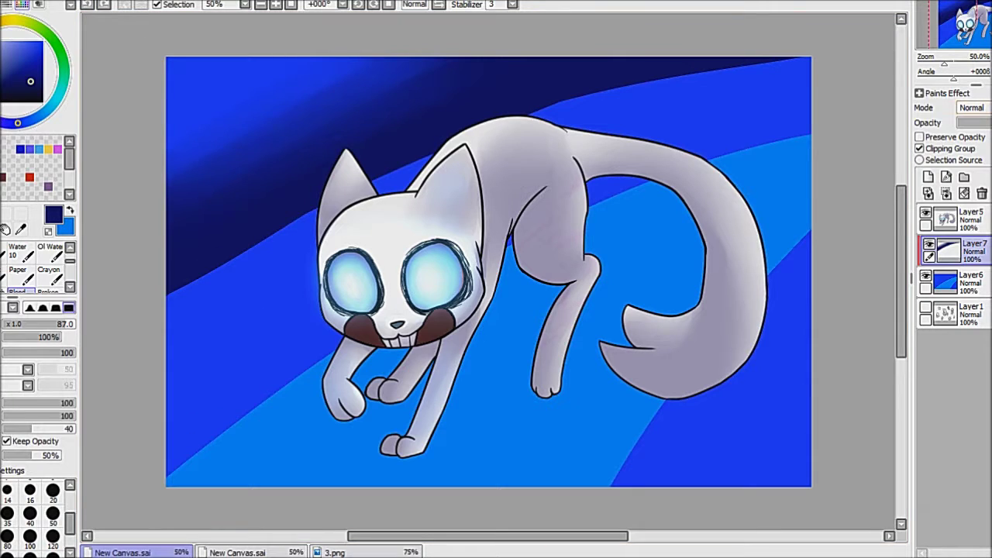
{"action": "left_click", "coordinate": [971, 108]}
- Paint navy shadows beneath the cat and along the background's edges on a new layer
{"action": "left_click", "coordinate": [928, 177]}
{"action": "left_click", "coordinate": [43, 275]}
{"action": "left_click_drag", "start_coordinate": [542, 116], "coordinate": [823, 93]}
{"action": "mouse_move", "coordinate": [178, 263]}
{"action": "left_mouse_down"}
{"action": "mouse_move", "coordinate": [186, 456]}
{"action": "mouse_move", "coordinate": [581, 465]}
{"action": "mouse_move", "coordinate": [674, 395]}
{"action": "mouse_move", "coordinate": [434, 449]}
{"action": "left_mouse_up"}
- Blend the navy shadows into the background at brush size 350 and set their layer to Multiply at 54%
{"action": "key", "text": "b"}
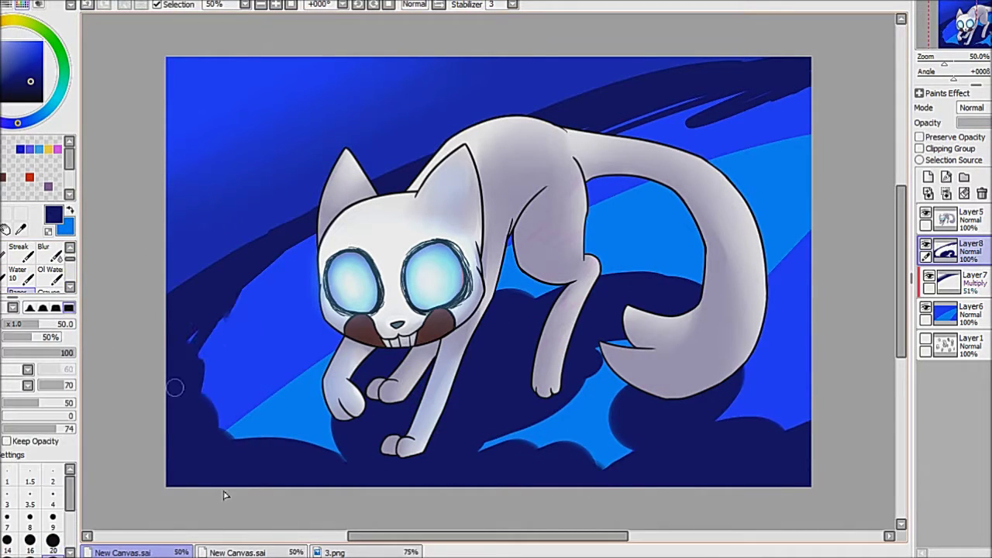
{"action": "left_click_drag", "start_coordinate": [201, 365], "coordinate": [295, 232]}
{"action": "mouse_move", "coordinate": [178, 295]}
{"action": "left_mouse_down"}
{"action": "mouse_move", "coordinate": [399, 186]}
{"action": "mouse_move", "coordinate": [115, 434]}
{"action": "mouse_move", "coordinate": [354, 431]}
{"action": "mouse_move", "coordinate": [520, 299]}
{"action": "mouse_move", "coordinate": [502, 124]}
{"action": "left_mouse_up"}
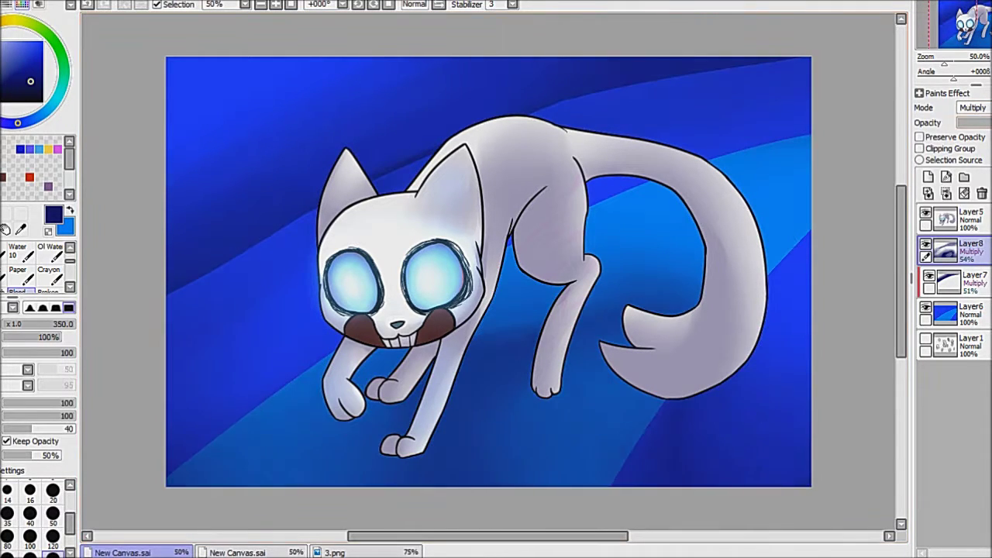
- Paint and blend a pink glow in the background's upper-right corner on a new Luminosity layer
{"action": "mouse_move", "coordinate": [805, 69]}
{"action": "left_mouse_down"}
{"action": "mouse_move", "coordinate": [744, 93]}
{"action": "mouse_move", "coordinate": [744, 147]}
{"action": "left_mouse_up"}
{"action": "left_click_drag", "start_coordinate": [744, 147], "coordinate": [643, 194]}
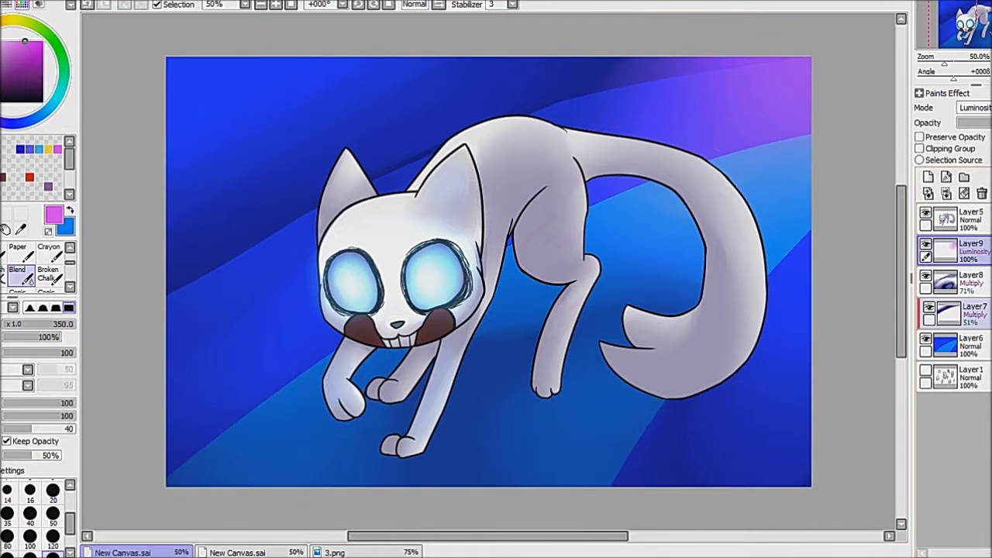
- Paint pink highlights along the cat's ear, back, tail and legs on a new layer clipped to the cat
{"action": "left_click", "coordinate": [949, 312]}
{"action": "left_click", "coordinate": [928, 177]}
{"action": "left_click", "coordinate": [17, 252]}
{"action": "mouse_move", "coordinate": [399, 194]}
{"action": "left_mouse_down"}
{"action": "mouse_move", "coordinate": [562, 126]}
{"action": "mouse_move", "coordinate": [759, 395]}
{"action": "left_mouse_up"}
{"action": "left_click_drag", "start_coordinate": [624, 314], "coordinate": [678, 318]}
{"action": "left_click", "coordinate": [53, 484]}
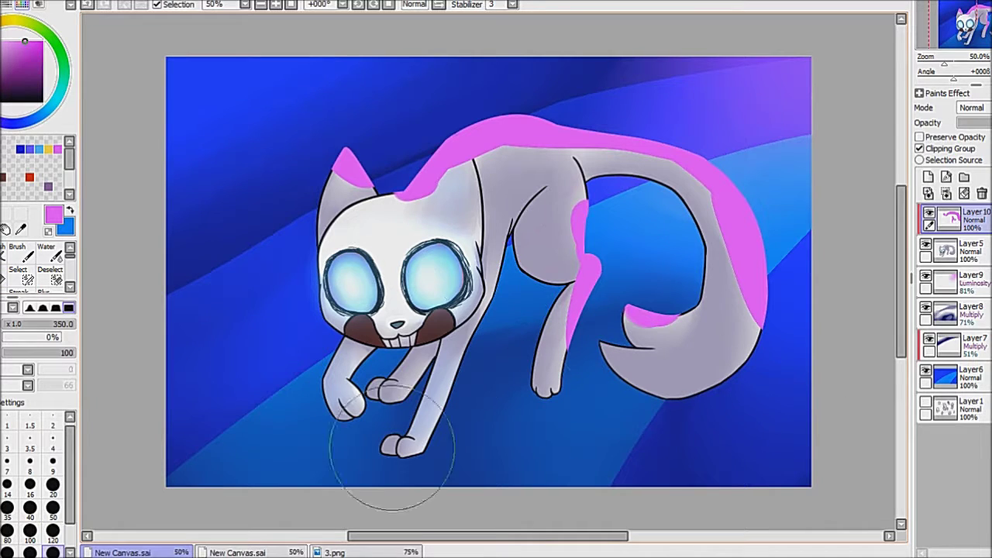
{"action": "left_click_drag", "start_coordinate": [465, 345], "coordinate": [438, 426]}
- Blend the pink highlights at sizes 50 and 120, and merge their layer into the cat's with a changed blending mode
{"action": "left_click", "coordinate": [17, 268]}
{"action": "left_click", "coordinate": [53, 513]}
{"action": "left_click_drag", "start_coordinate": [473, 325], "coordinate": [410, 458]}
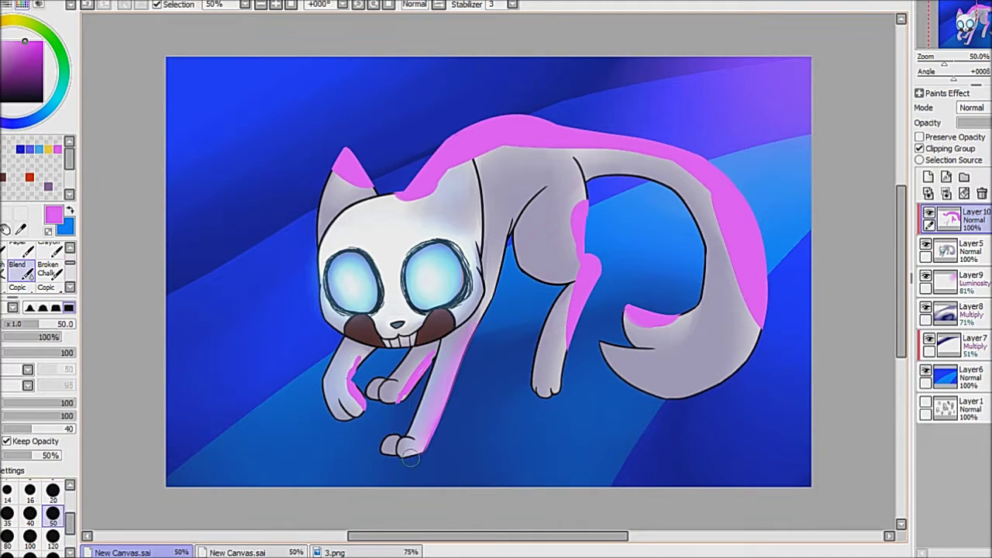
{"action": "left_click", "coordinate": [53, 541]}
{"action": "mouse_move", "coordinate": [434, 159]}
{"action": "left_mouse_down"}
{"action": "mouse_move", "coordinate": [716, 198]}
{"action": "mouse_move", "coordinate": [628, 344]}
{"action": "left_mouse_up"}
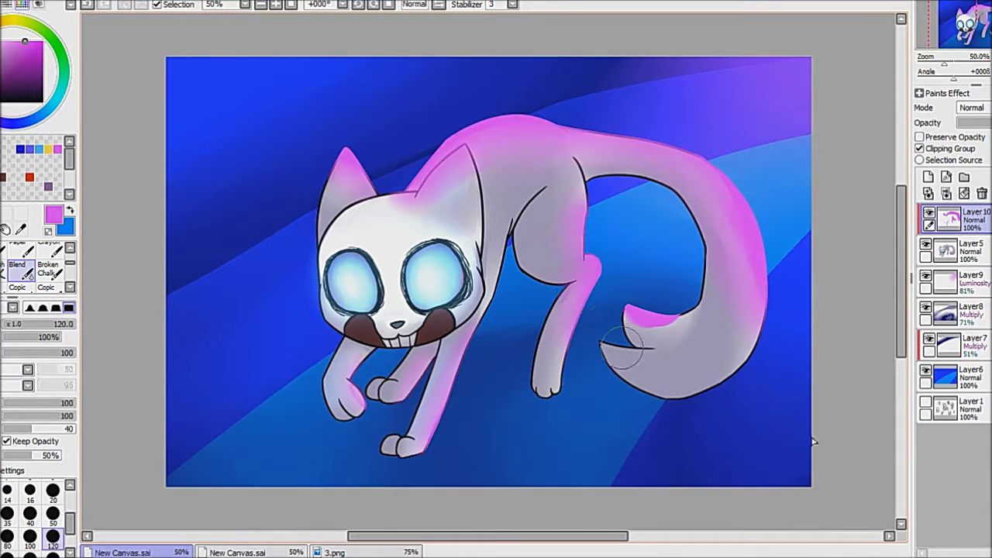
{"action": "left_click", "coordinate": [973, 108]}
{"action": "key", "text": "ctrl+e"}
- Paint light blue patches on the ground near the front paws and blend them into a glow on a new Luminosity layer
{"action": "left_click", "coordinate": [947, 280]}
{"action": "left_click", "coordinate": [927, 177]}
{"action": "left_click", "coordinate": [69, 210]}
{"action": "left_click", "coordinate": [17, 246]}
{"action": "left_click_drag", "start_coordinate": [293, 449], "coordinate": [329, 468]}
{"action": "left_click_drag", "start_coordinate": [376, 479], "coordinate": [422, 477]}
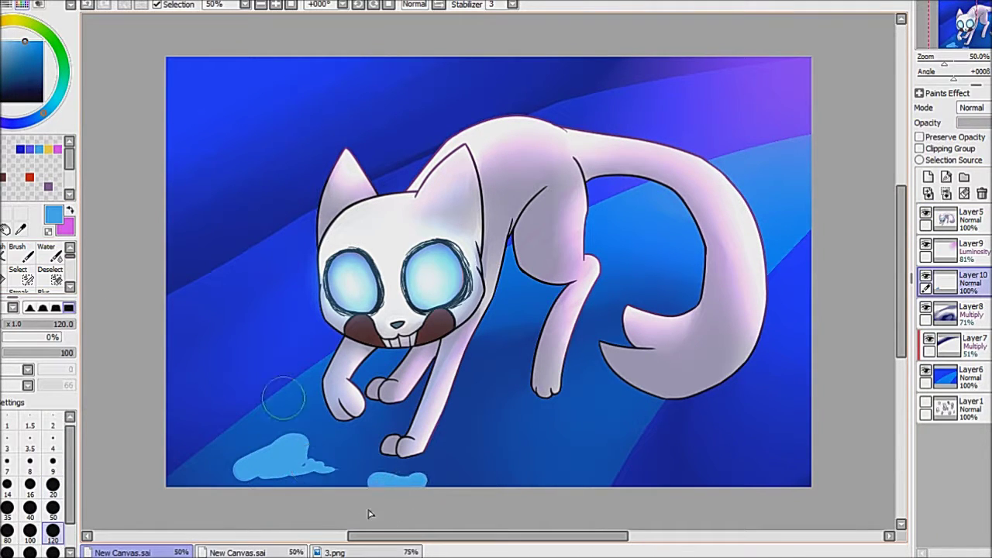
{"action": "mouse_move", "coordinate": [233, 465]}
{"action": "left_mouse_down"}
{"action": "mouse_move", "coordinate": [333, 457]}
{"action": "mouse_move", "coordinate": [465, 476]}
{"action": "mouse_move", "coordinate": [321, 483]}
{"action": "left_mouse_up"}
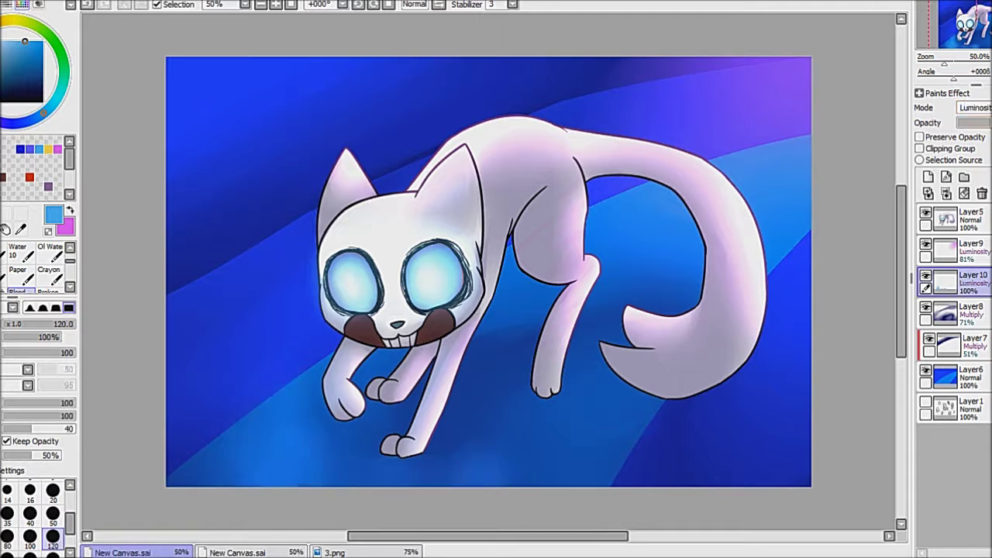
- Merge the background's glow and shading layers down into the base background layer
{"action": "left_click", "coordinate": [946, 219]}
{"action": "left_click", "coordinate": [945, 193]}
{"action": "left_click", "coordinate": [945, 193]}
{"action": "left_click", "coordinate": [945, 193]}
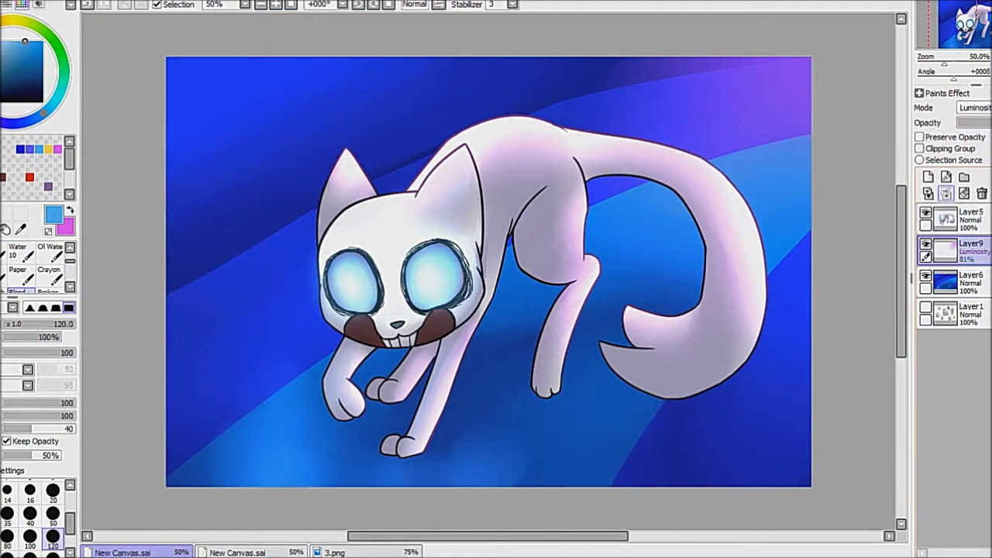
{"action": "left_click", "coordinate": [945, 193]}
- Draw thin white looping lines at brush size 9 on a new layer above the cat and another one behind it
{"action": "left_click", "coordinate": [53, 463]}
{"action": "left_click", "coordinate": [927, 176]}
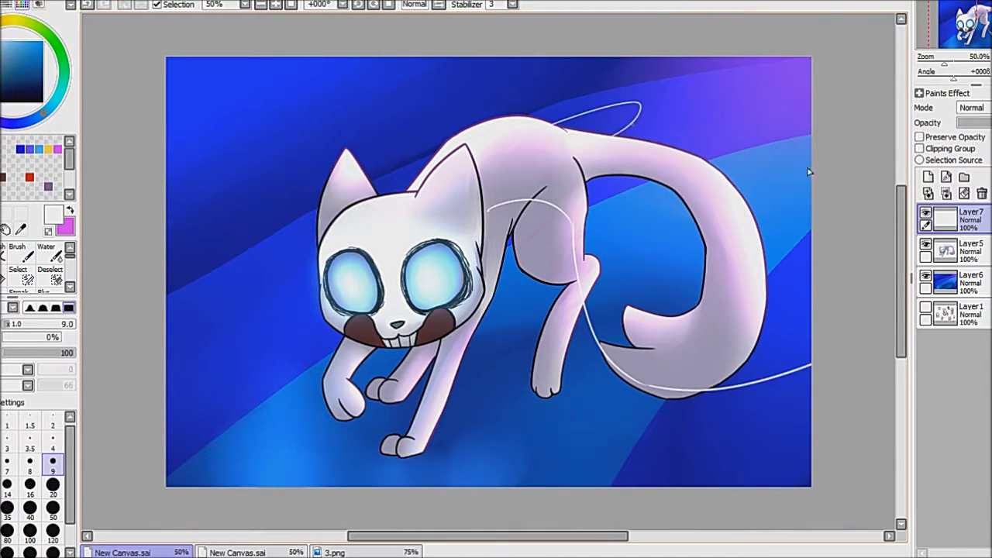
{"action": "left_click", "coordinate": [945, 283]}
{"action": "left_click", "coordinate": [927, 176]}
{"action": "mouse_move", "coordinate": [242, 275]}
{"action": "left_mouse_down"}
{"action": "mouse_move", "coordinate": [318, 289]}
{"action": "mouse_move", "coordinate": [284, 80]}
{"action": "left_mouse_up"}
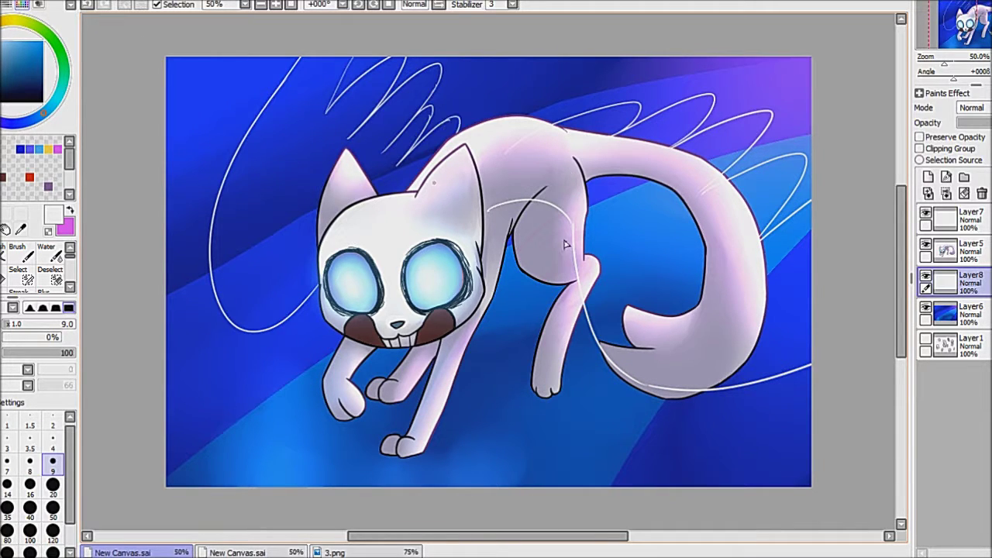
- Lower the white lines' opacity to 61% on the layer behind the cat and 63% on the layer in front
{"action": "left_click_drag", "start_coordinate": [988, 122], "coordinate": [974, 122]}
{"action": "left_click", "coordinate": [945, 220]}
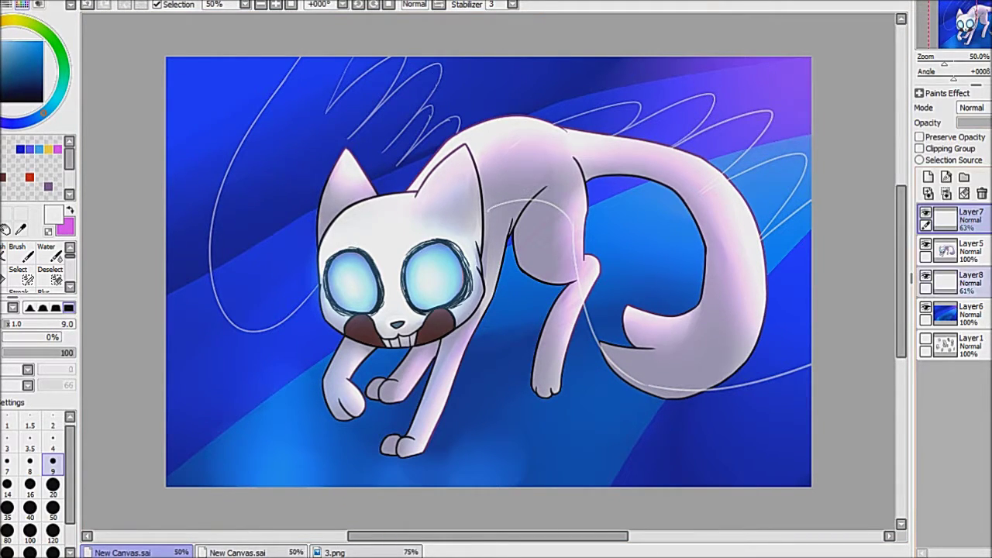
- Try to rotate and reposition the white looping lines behind the cat's head with a transform
{"action": "key", "text": "ctrl+t"}
{"action": "left_click", "coordinate": [37, 457]}
{"action": "mouse_move", "coordinate": [157, 509]}
{"action": "left_mouse_down"}
{"action": "mouse_move", "coordinate": [454, 354]}
{"action": "mouse_move", "coordinate": [237, 38]}
{"action": "mouse_move", "coordinate": [348, 104]}
{"action": "mouse_move", "coordinate": [373, 152]}
{"action": "mouse_move", "coordinate": [288, 352]}
{"action": "mouse_move", "coordinate": [464, 194]}
{"action": "mouse_move", "coordinate": [508, 224]}
{"action": "left_mouse_up"}
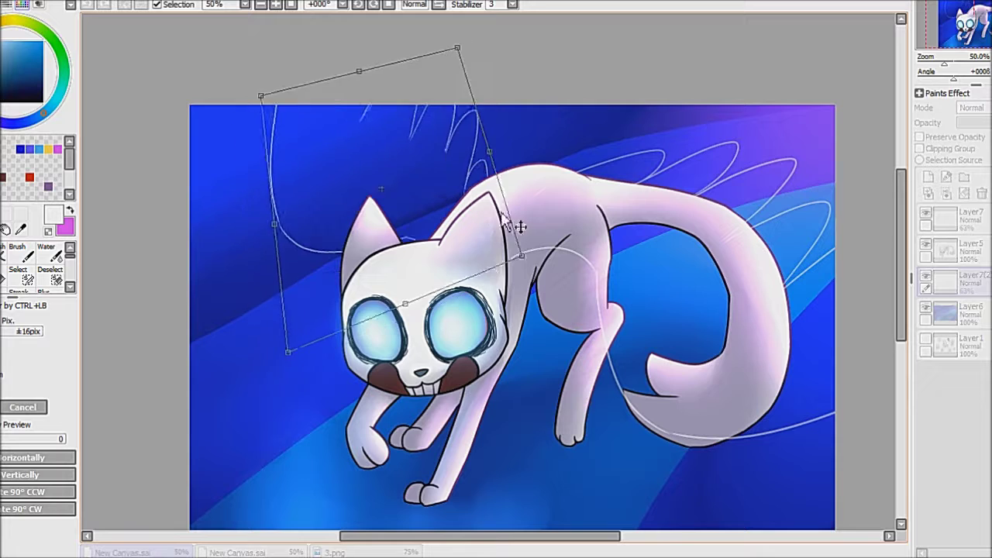
{"action": "key", "text": "ctrl+z"}
{"action": "key", "text": "ctrl+z"}
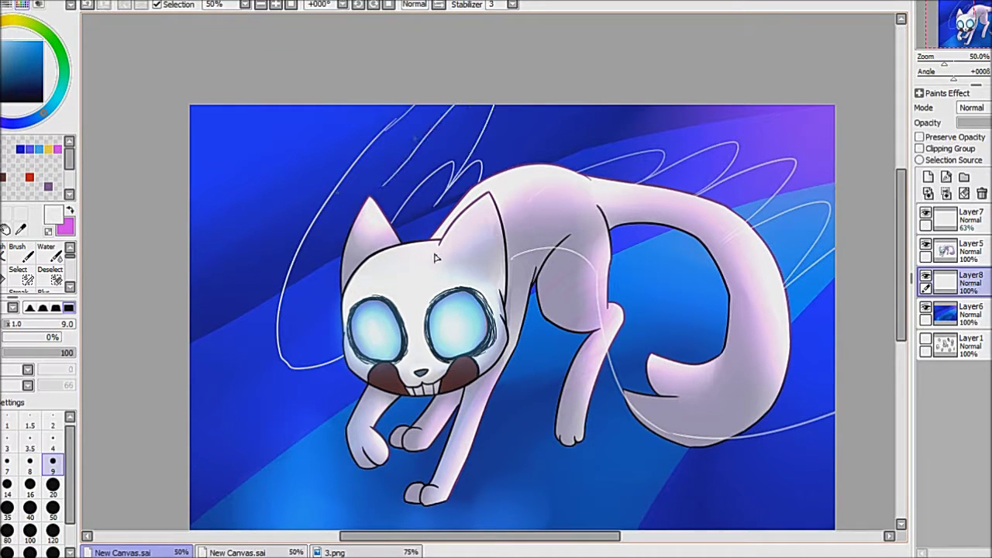
- Clean up the stray ends of the white lines behind the cat with a size 20 eraser and set their layer's opacity to 63%
{"action": "key", "text": "ctrl+plus"}
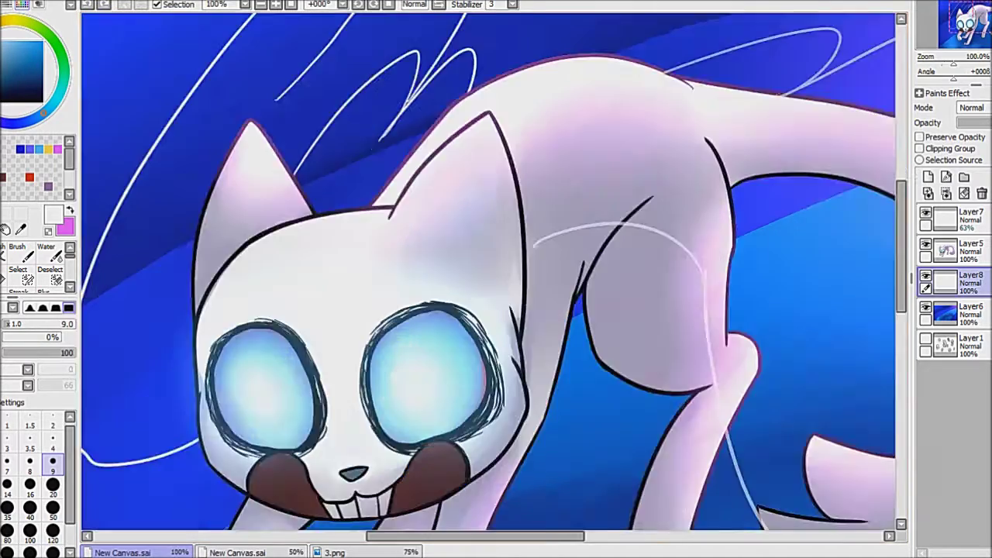
{"action": "key", "text": "ctrl+plus"}
{"action": "key", "text": "bracketright"}
{"action": "key", "text": "bracketright"}
{"action": "key", "text": "bracketright"}
{"action": "key", "text": "bracketright"}
{"action": "key", "text": "bracketright"}
{"action": "scroll", "coordinate": [500, 195], "scroll_direction": "up", "scroll_amount": 2}
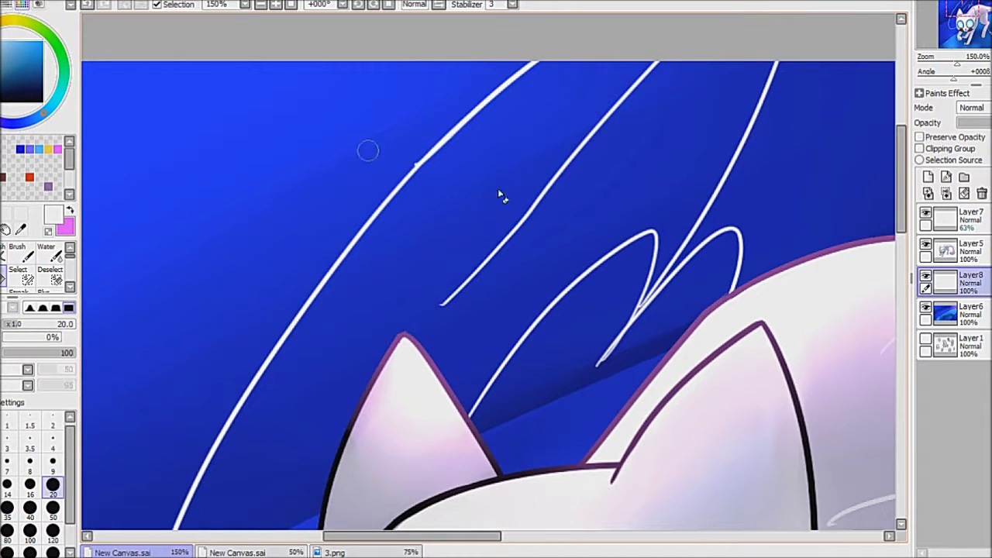
{"action": "key", "text": "ctrl+minus"}
{"action": "key", "text": "ctrl+minus"}
{"action": "key", "text": "ctrl+minus"}
- Merge the white line layers and the cat layer down into the background layer
{"action": "left_click", "coordinate": [953, 218]}
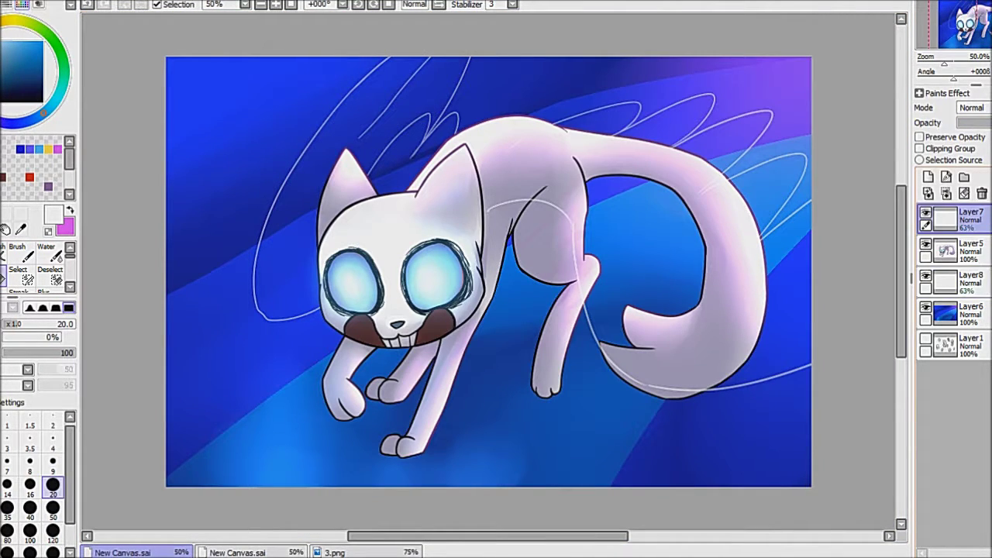
{"action": "key", "text": "ctrl+e"}
{"action": "key", "text": "ctrl+e"}
- Sign the artist's handle along the hind leg at brush size 9 on a new Luminosity layer
{"action": "key", "text": "ctrl+plus"}
{"action": "key", "text": "ctrl+plus"}
{"action": "key", "text": "ctrl+plus"}
{"action": "key", "text": "ctrl+plus"}
{"action": "key", "text": "bracketleft"}
{"action": "key", "text": "bracketleft"}
{"action": "key", "text": "bracketleft"}
{"action": "key", "text": "bracketleft"}
{"action": "key", "text": "bracketleft"}
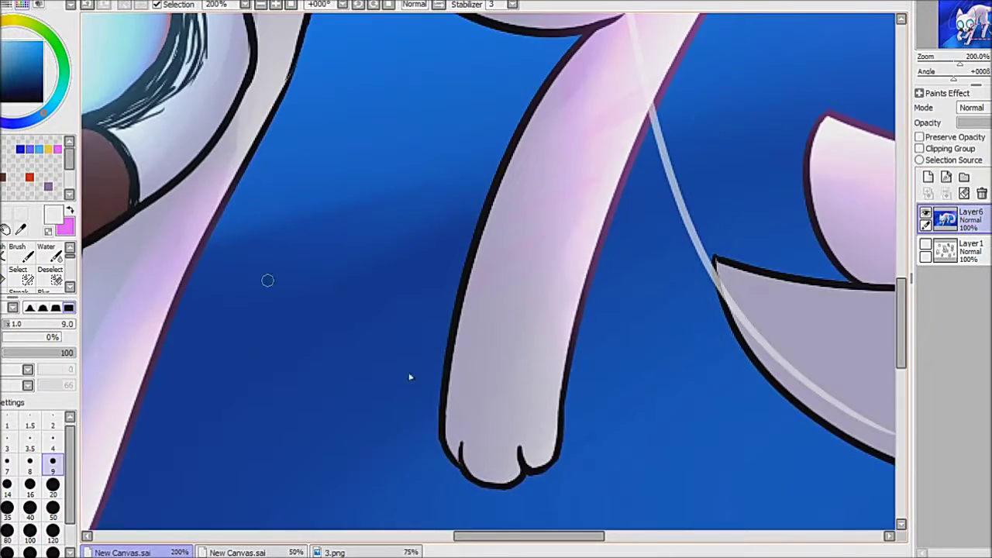
{"action": "left_click_drag", "start_coordinate": [410, 377], "coordinate": [504, 433]}
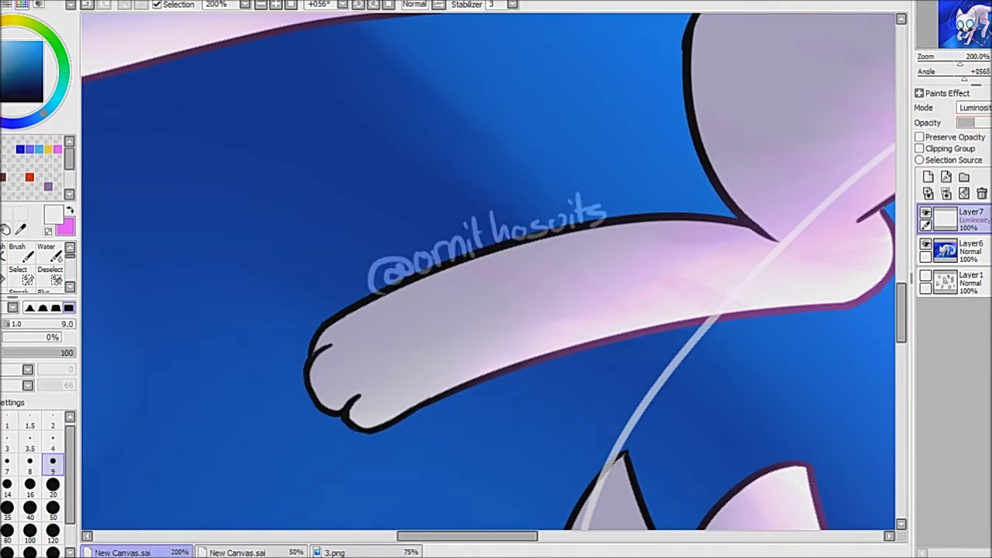
{"action": "key", "text": "ctrl+minus"}
{"action": "key", "text": "ctrl+minus"}
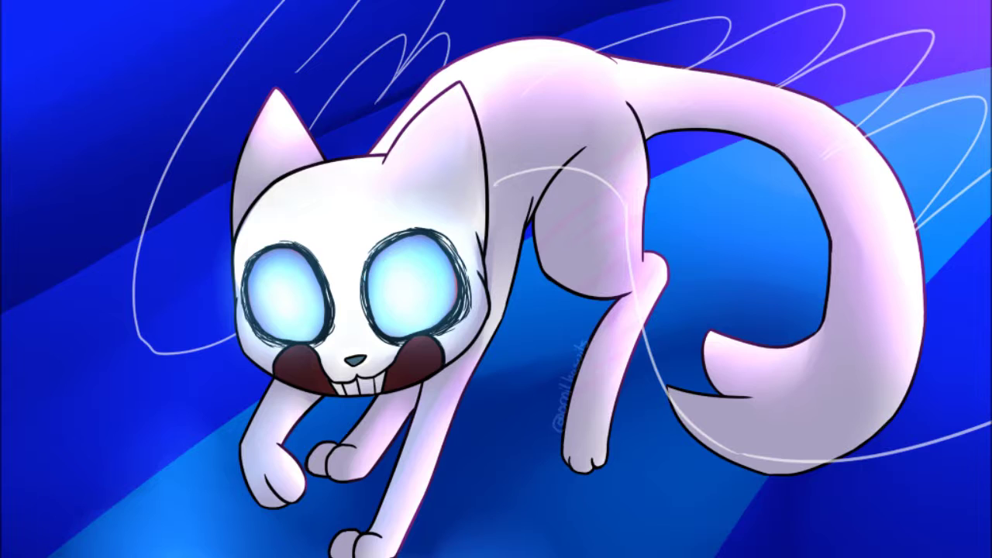